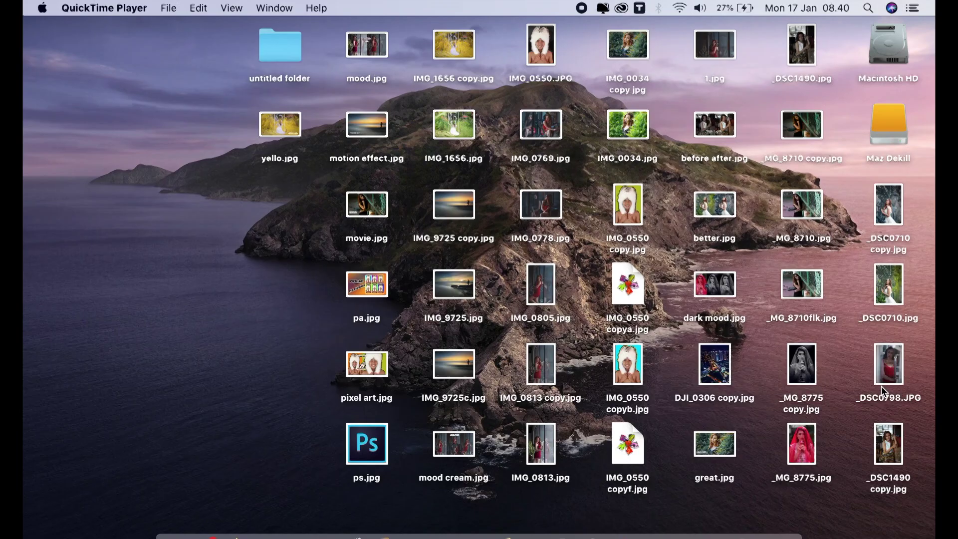
Leave the full-screen preview and select _DSC0798.JPG on the desktop
{"action": "left_click", "coordinate": [890, 378]}
Add DJI_0306 copy.jpg to the selection and open both photos with Adobe Photoshop 2021.app
{"action": "left_click", "coordinate": [733, 378], "text": "super"}
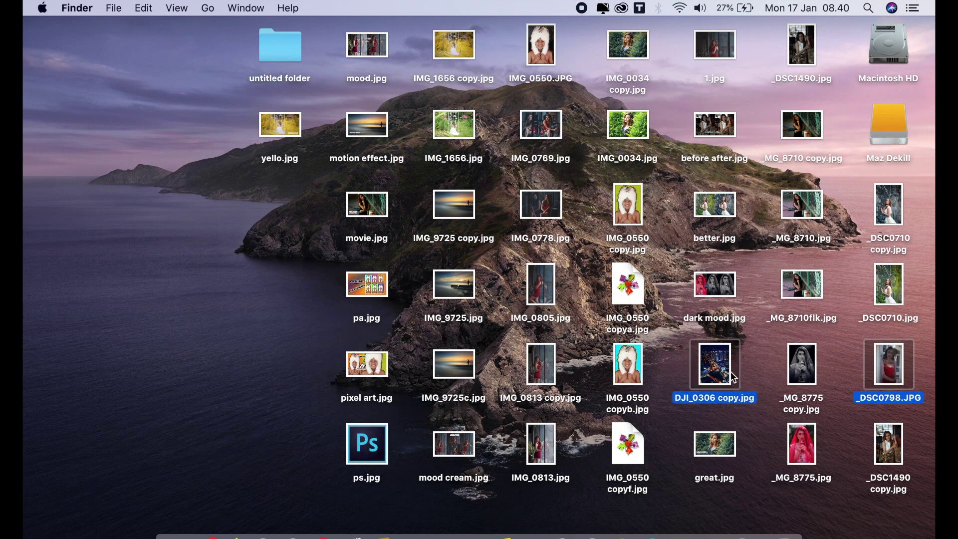
{"action": "right_click", "coordinate": [908, 375]}
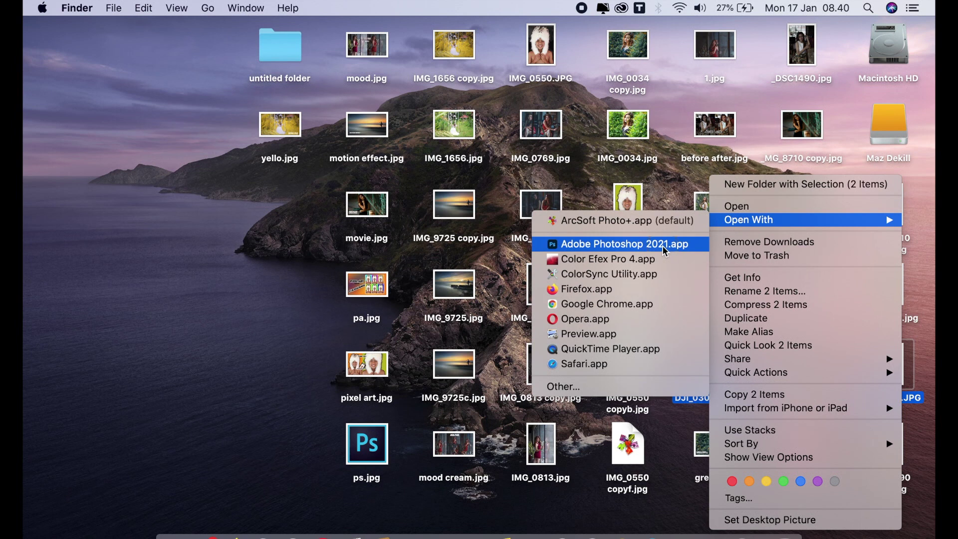
{"action": "mouse_move", "coordinate": [749, 219]}
{"action": "left_click", "coordinate": [594, 242]}
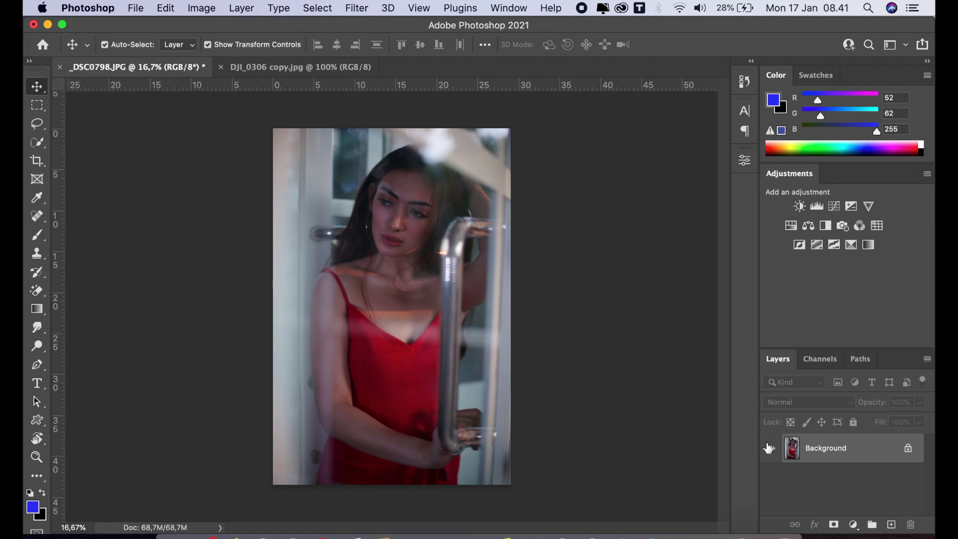
Add a reversed radial Gradient fill layer centred up over the woman's hair
{"action": "left_click", "coordinate": [854, 524]}
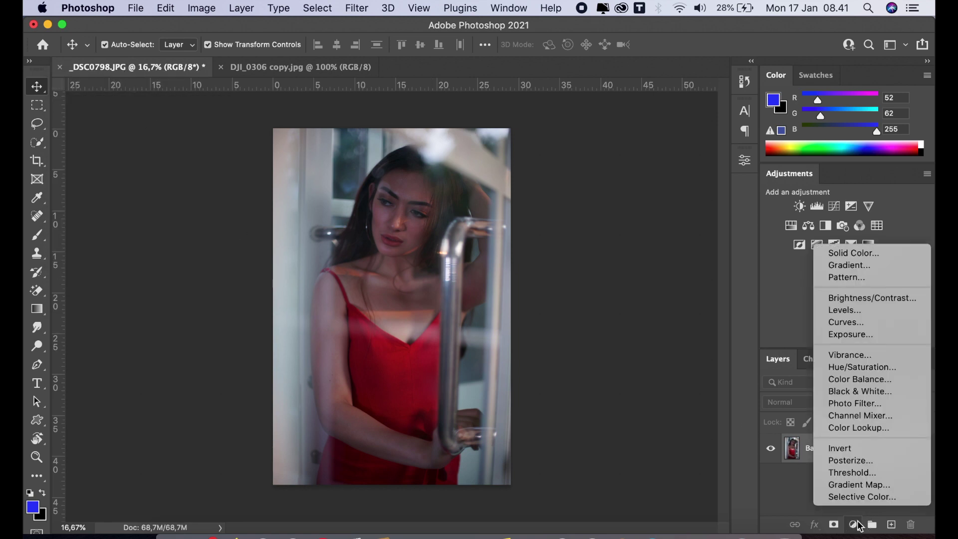
{"action": "left_click", "coordinate": [849, 265]}
{"action": "left_click", "coordinate": [657, 279]}
{"action": "left_click", "coordinate": [679, 283]}
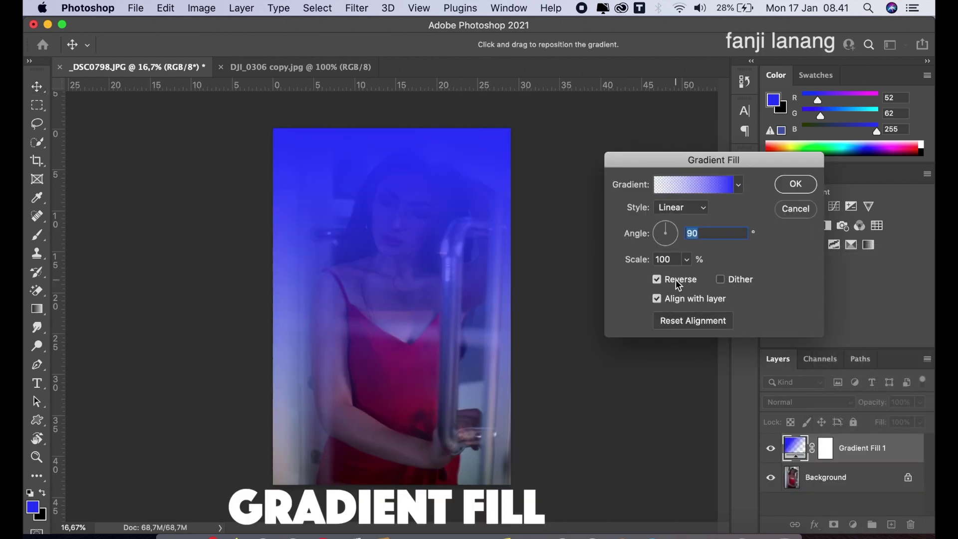
{"action": "left_click", "coordinate": [686, 213]}
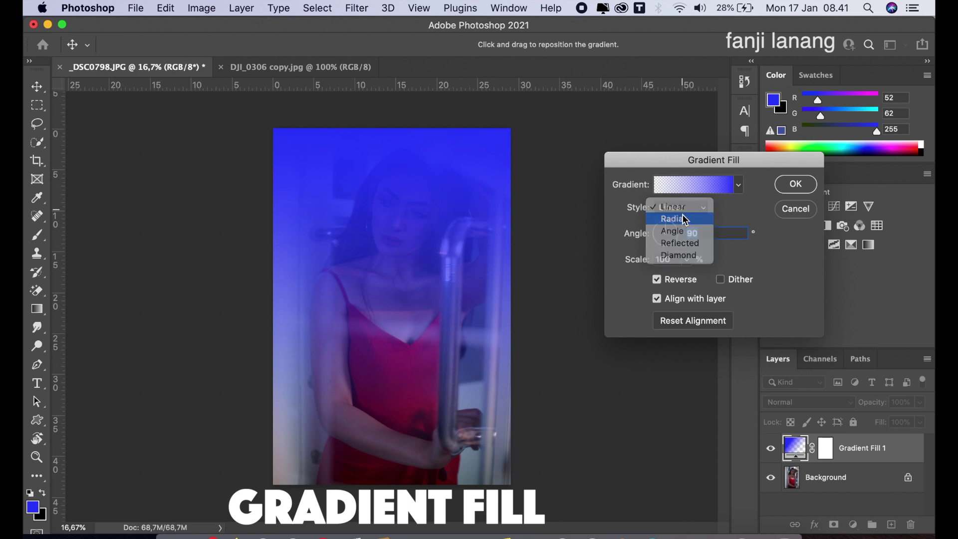
{"action": "left_click", "coordinate": [678, 218]}
{"action": "left_click_drag", "start_coordinate": [413, 292], "coordinate": [417, 261]}
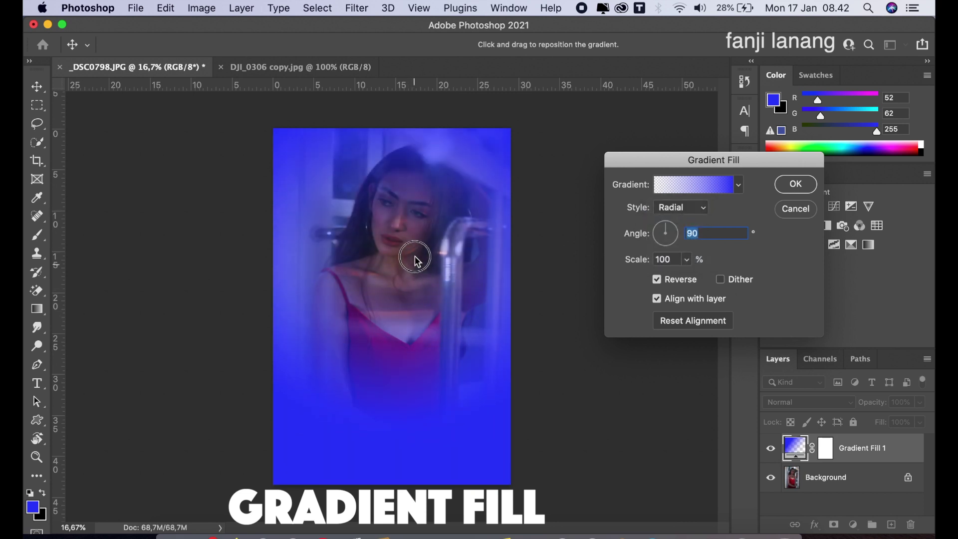
Switch the gradient to Neutral Density at a 56.66° angle and 111% scale
{"action": "left_click", "coordinate": [698, 188]}
{"action": "left_click", "coordinate": [726, 179]}
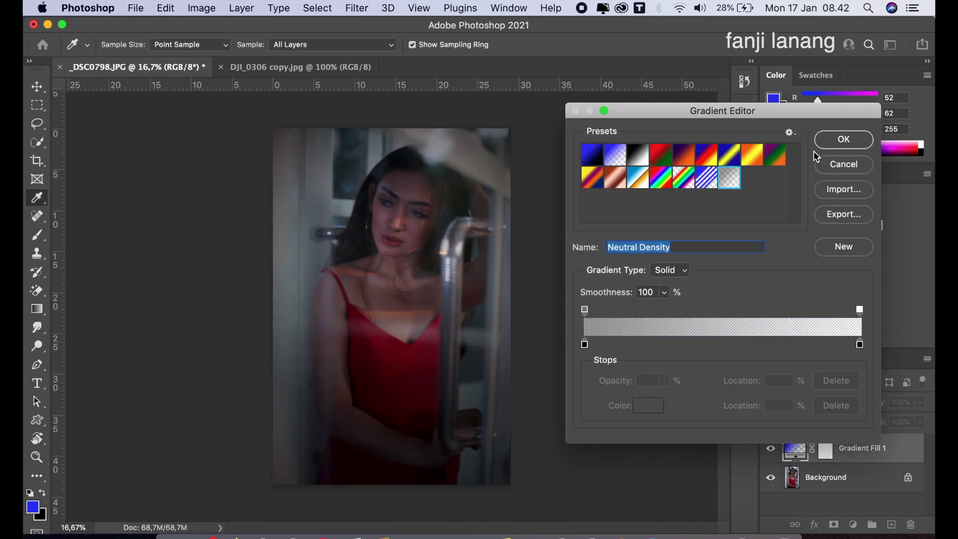
{"action": "left_click", "coordinate": [830, 140]}
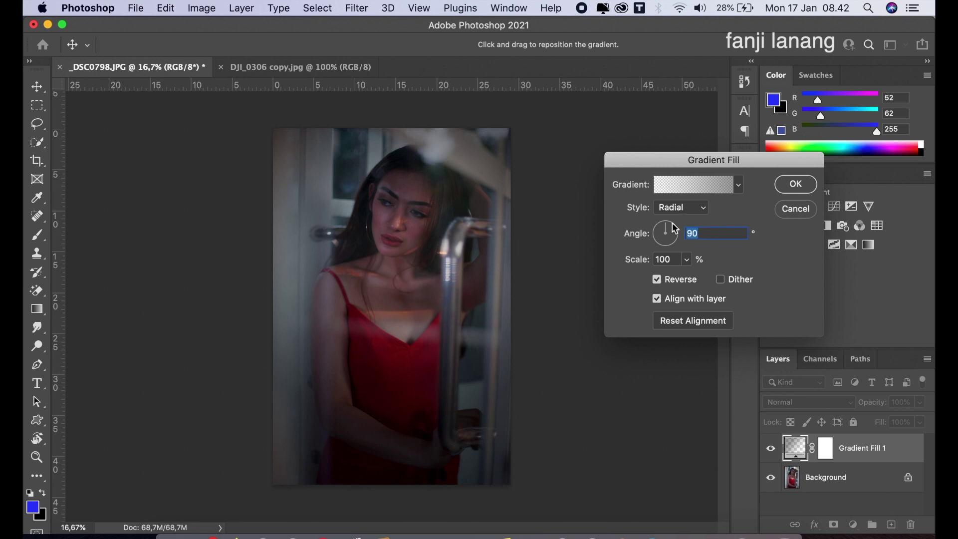
{"action": "left_click_drag", "start_coordinate": [675, 229], "coordinate": [672, 224]}
{"action": "left_click", "coordinate": [687, 259]}
{"action": "left_click_drag", "start_coordinate": [687, 275], "coordinate": [689, 280]}
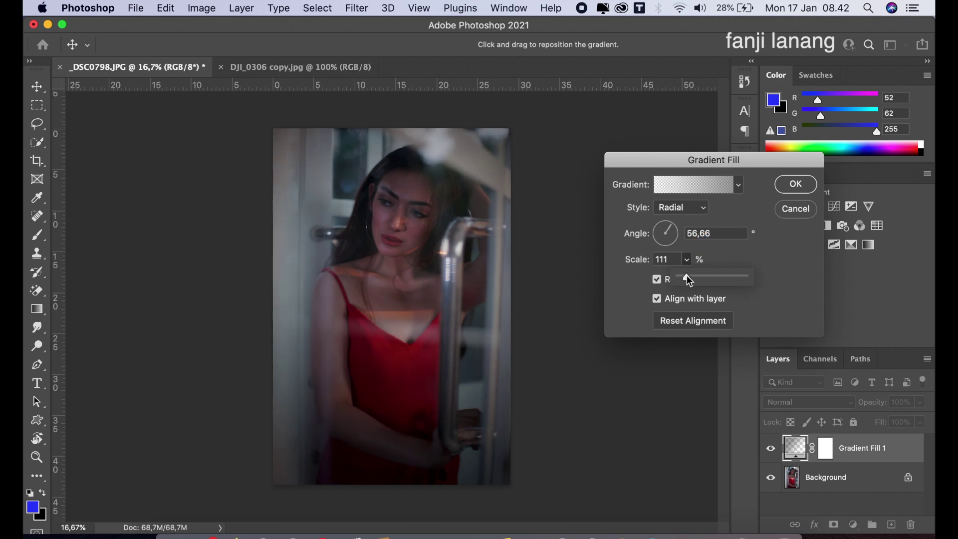
{"action": "left_click", "coordinate": [791, 187]}
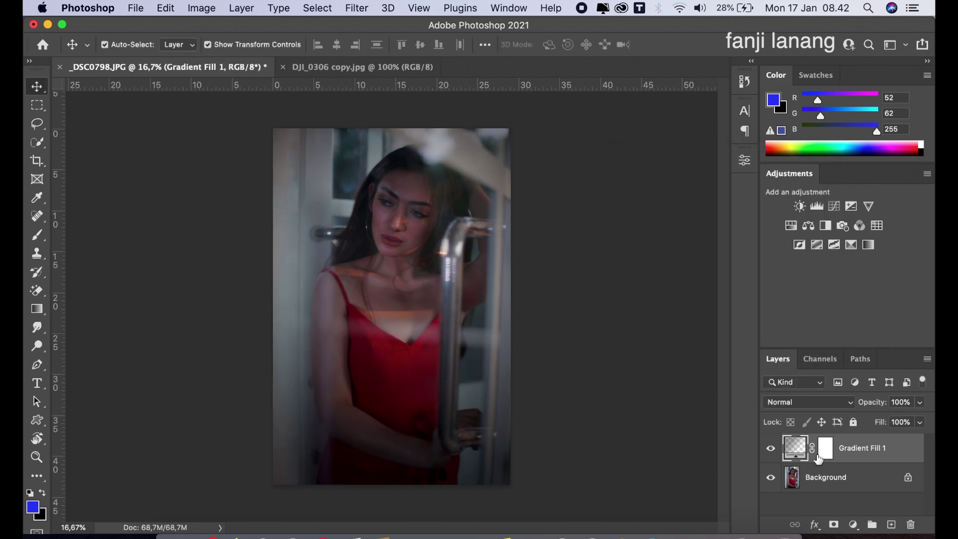
Paint black into the Gradient Fill 1 mask over the woman with a 41%-opacity, 1100 px brush
{"action": "left_click", "coordinate": [821, 455]}
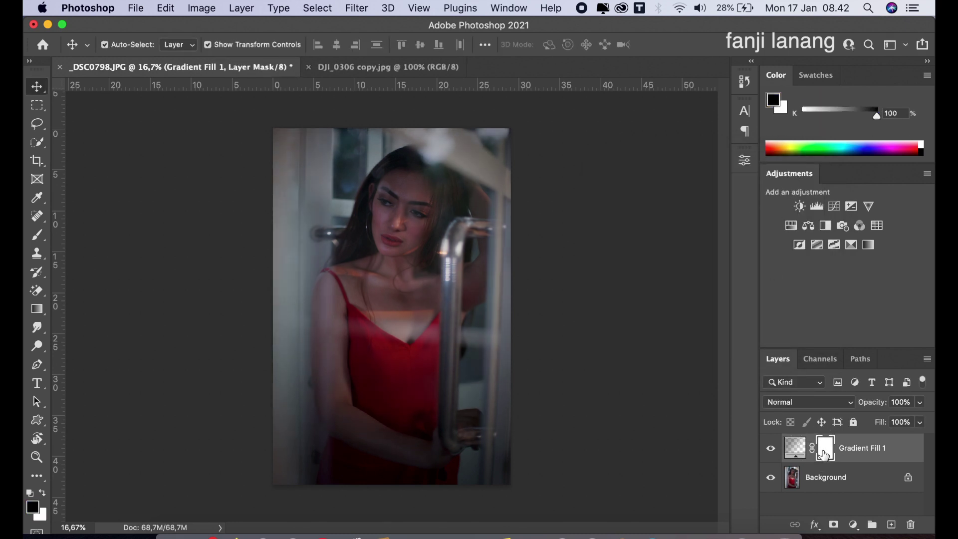
{"action": "left_click", "coordinate": [35, 240]}
{"action": "left_click", "coordinate": [94, 245]}
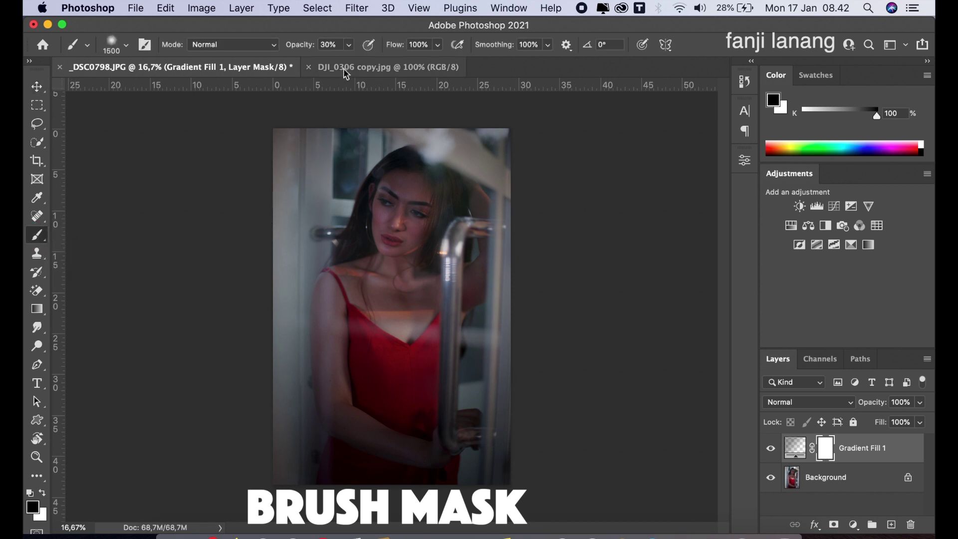
{"action": "left_click", "coordinate": [349, 45]}
{"action": "left_click_drag", "start_coordinate": [348, 60], "coordinate": [358, 70]}
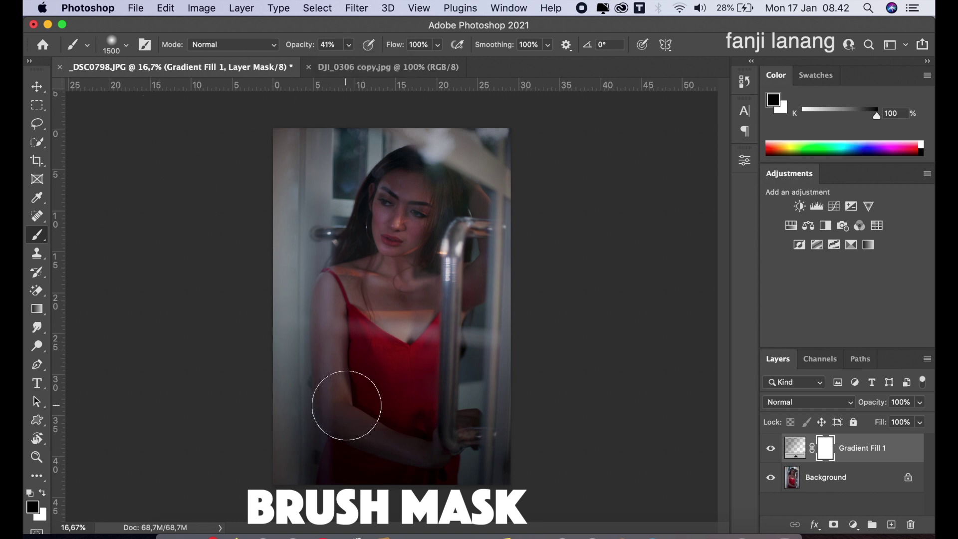
{"action": "key", "text": "bracketleft"}
{"action": "key", "text": "bracketleft"}
{"action": "key", "text": "bracketleft"}
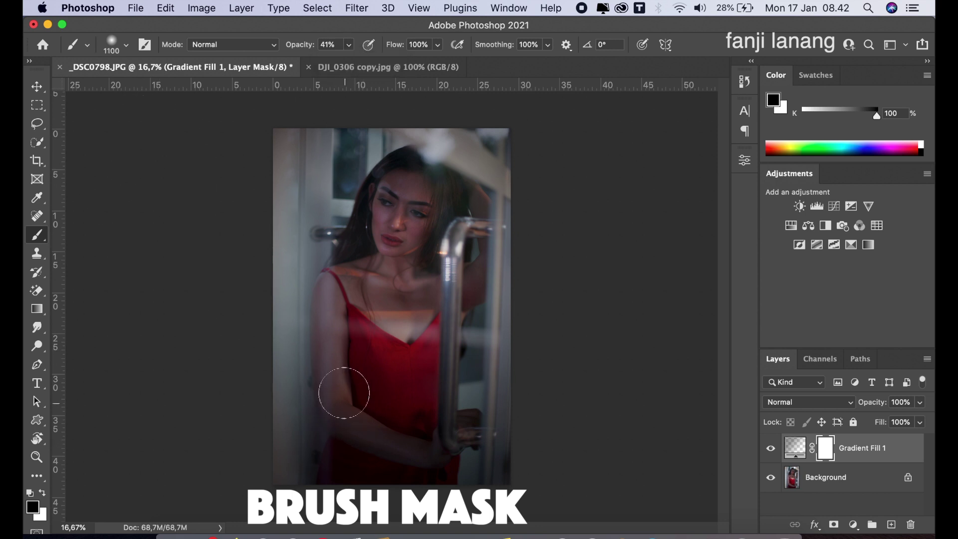
{"action": "mouse_move", "coordinate": [327, 344]}
{"action": "left_mouse_down"}
{"action": "mouse_move", "coordinate": [337, 394]}
{"action": "mouse_move", "coordinate": [415, 441]}
{"action": "mouse_move", "coordinate": [339, 319]}
{"action": "mouse_move", "coordinate": [434, 188]}
{"action": "mouse_move", "coordinate": [402, 188]}
{"action": "mouse_move", "coordinate": [403, 229]}
{"action": "mouse_move", "coordinate": [391, 167]}
{"action": "mouse_move", "coordinate": [400, 203]}
{"action": "mouse_move", "coordinate": [422, 171]}
{"action": "mouse_move", "coordinate": [401, 221]}
{"action": "mouse_move", "coordinate": [404, 205]}
{"action": "left_mouse_up"}
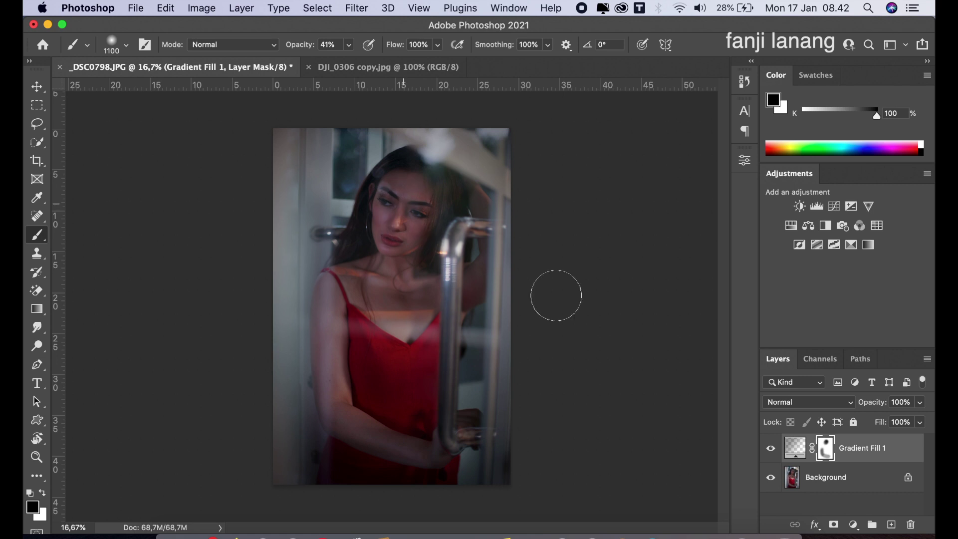
Add a Channel Mixer whose Blue output uses Green +101 and Blue 0
{"action": "left_click", "coordinate": [852, 526]}
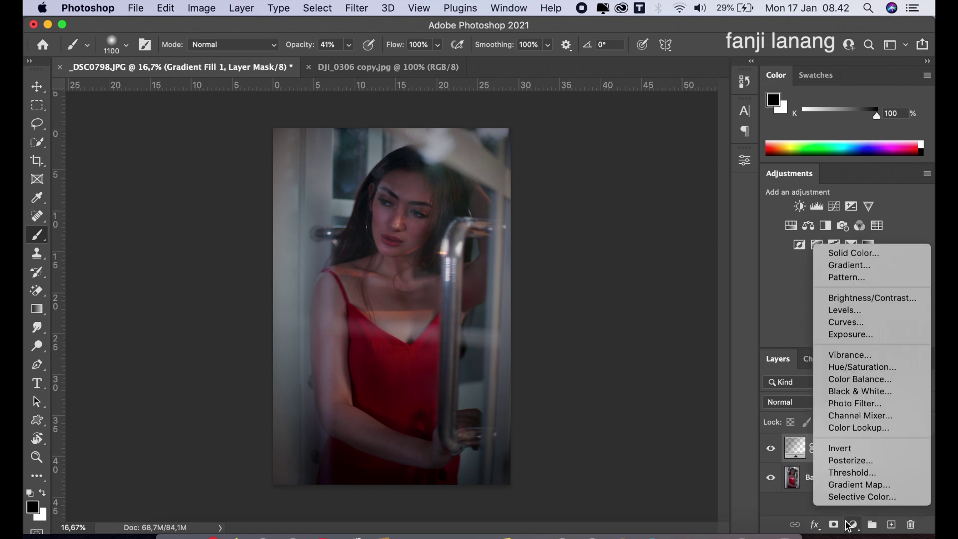
{"action": "left_click", "coordinate": [875, 416]}
{"action": "left_click", "coordinate": [639, 224]}
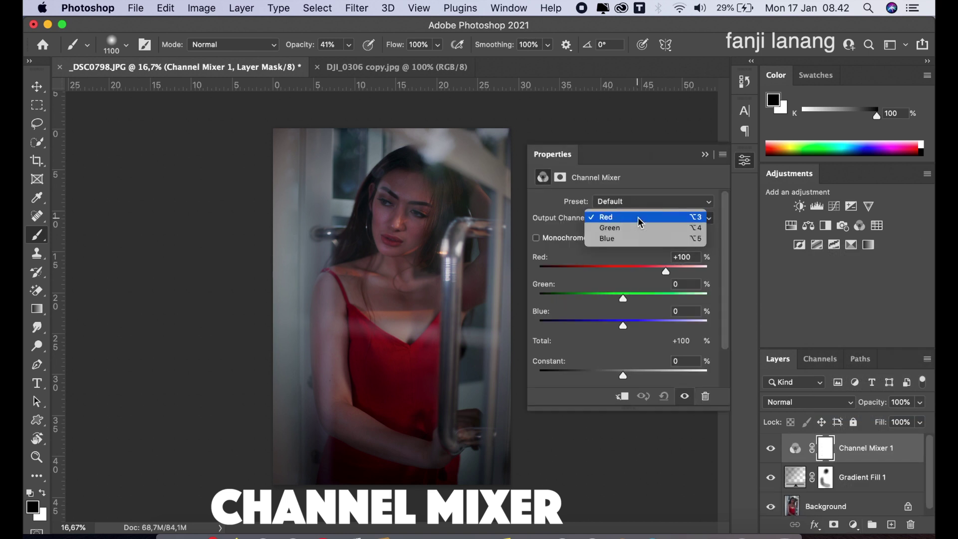
{"action": "left_click", "coordinate": [638, 239]}
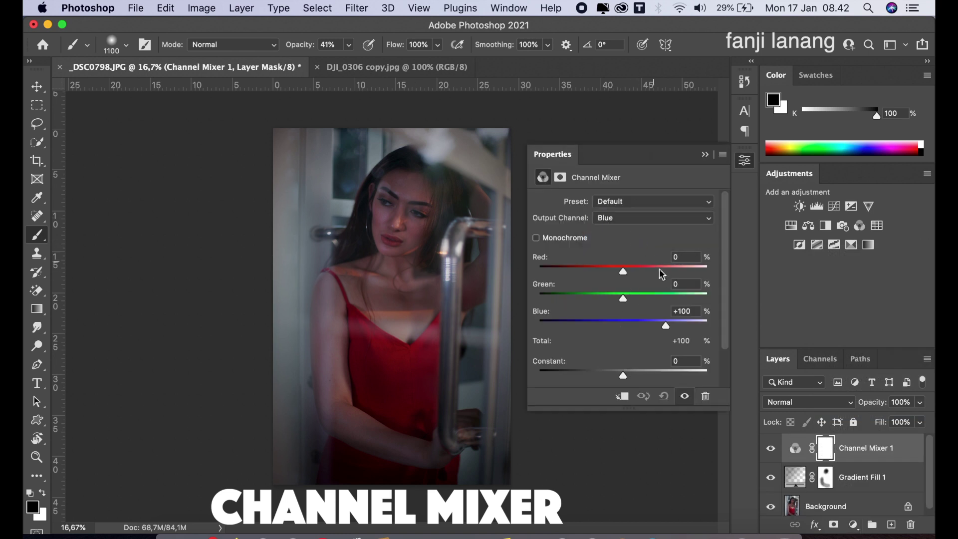
{"action": "left_click", "coordinate": [665, 298]}
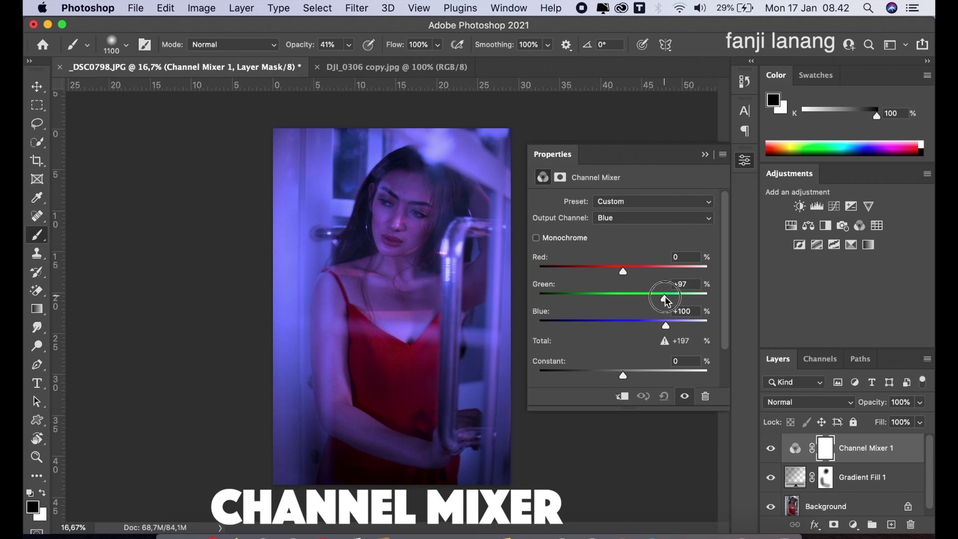
{"action": "left_click_drag", "start_coordinate": [665, 299], "coordinate": [667, 298]}
{"action": "left_click", "coordinate": [626, 324]}
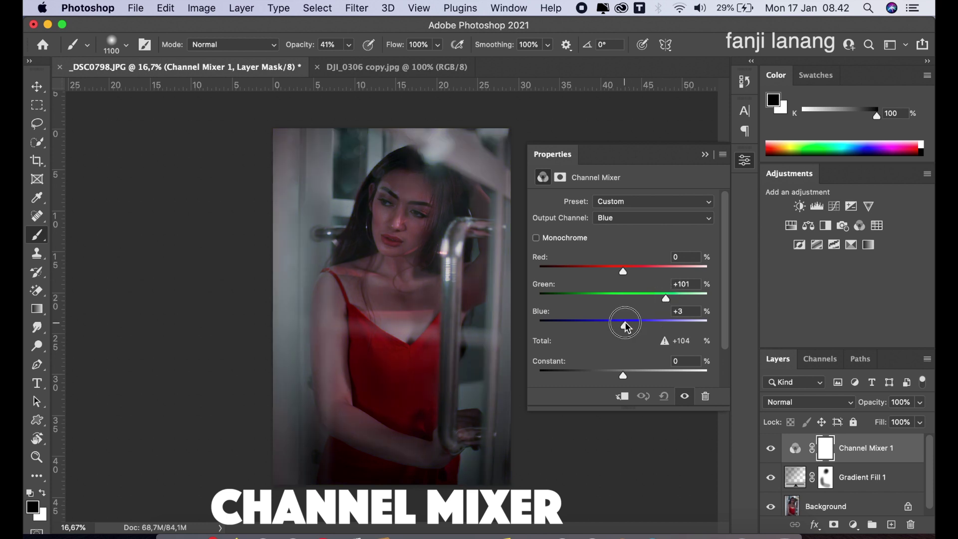
{"action": "left_click_drag", "start_coordinate": [626, 329], "coordinate": [623, 327]}
{"action": "left_click", "coordinate": [706, 155]}
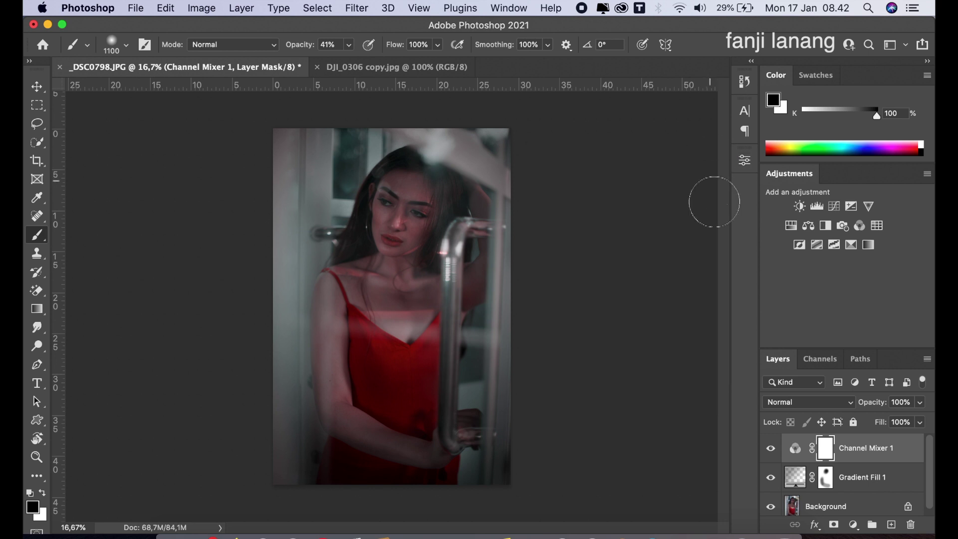
Blend Channel Mixer 1 in Lighten mode and compare it on and off
{"action": "left_click", "coordinate": [811, 403]}
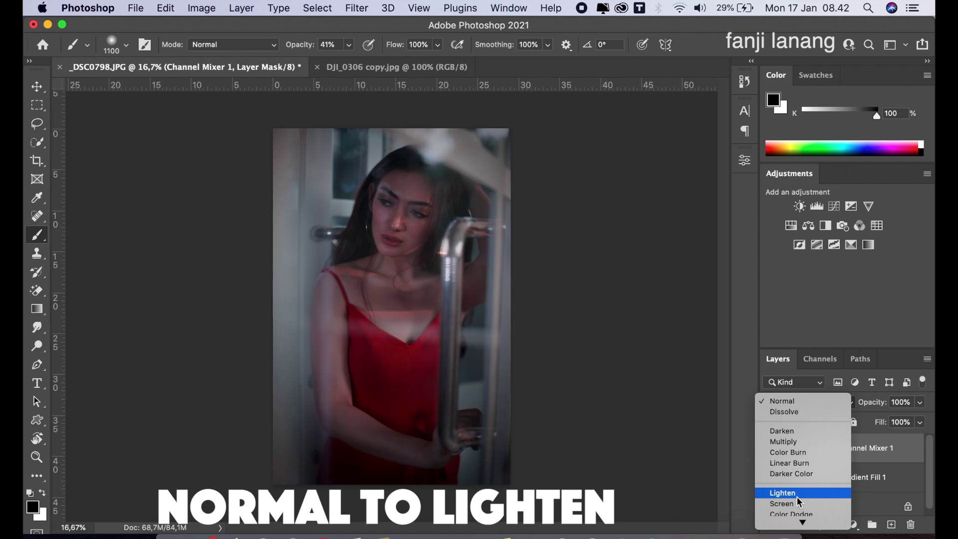
{"action": "left_click", "coordinate": [797, 493]}
{"action": "left_click", "coordinate": [771, 449]}
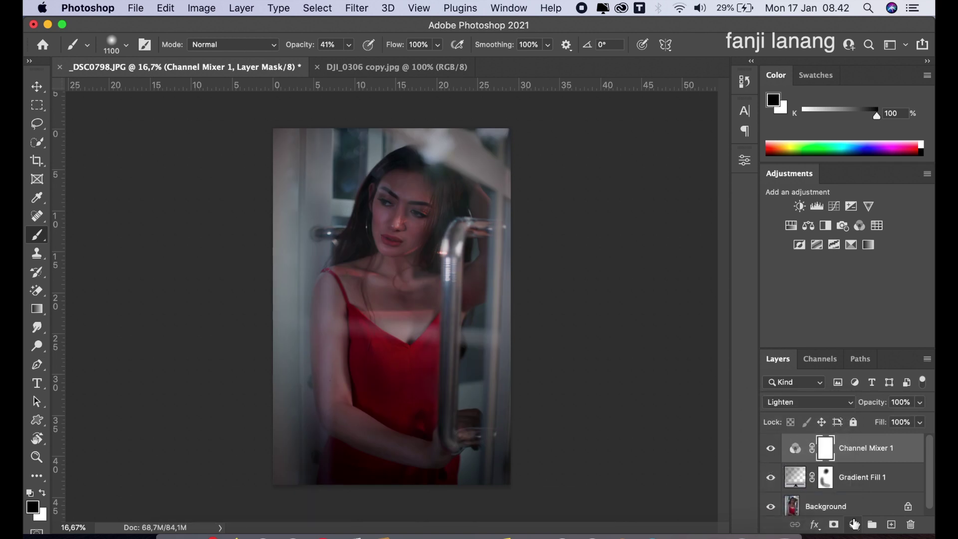
{"action": "left_click", "coordinate": [855, 523]}
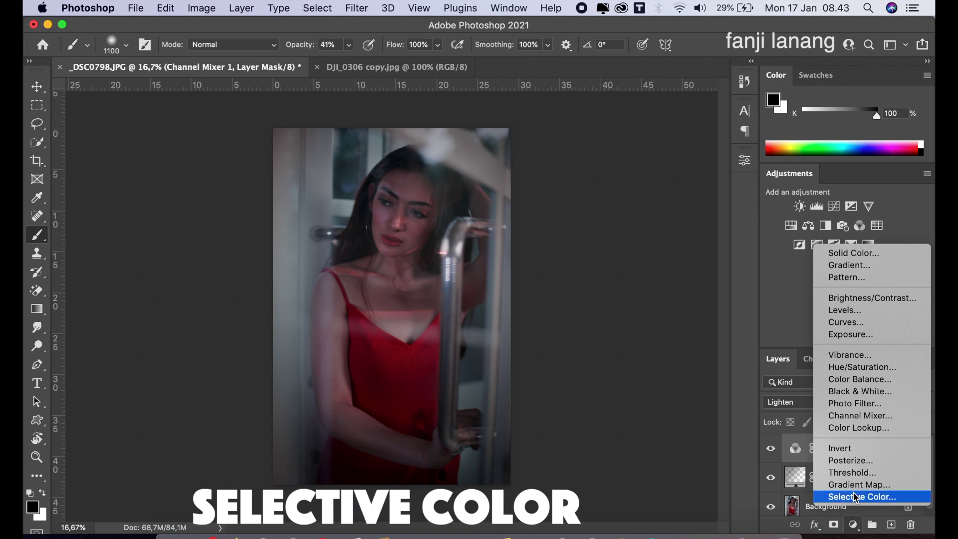
Add Selective Color with Reds at Cyan -100, Magenta -35, Yellow +40
{"action": "left_click", "coordinate": [858, 497]}
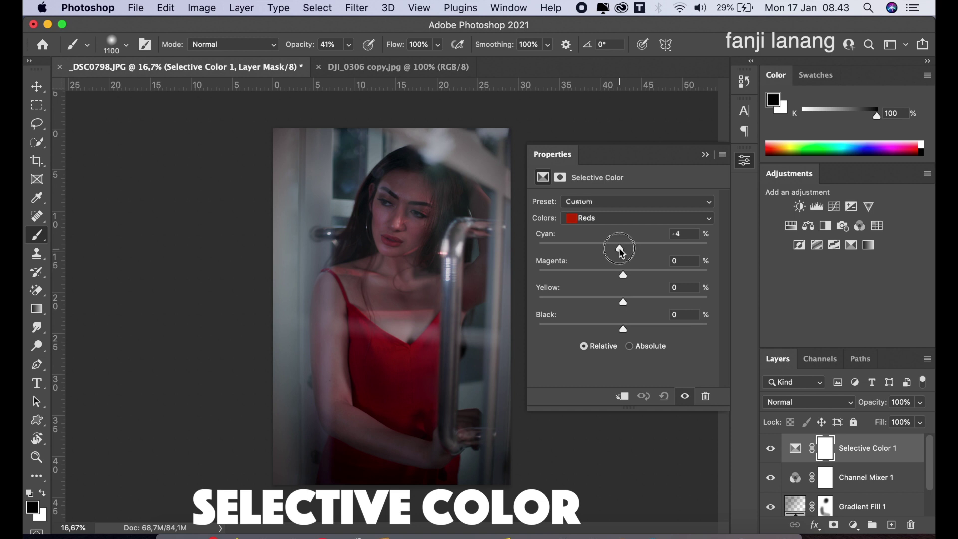
{"action": "left_click_drag", "start_coordinate": [623, 248], "coordinate": [519, 248]}
{"action": "left_click", "coordinate": [594, 272]}
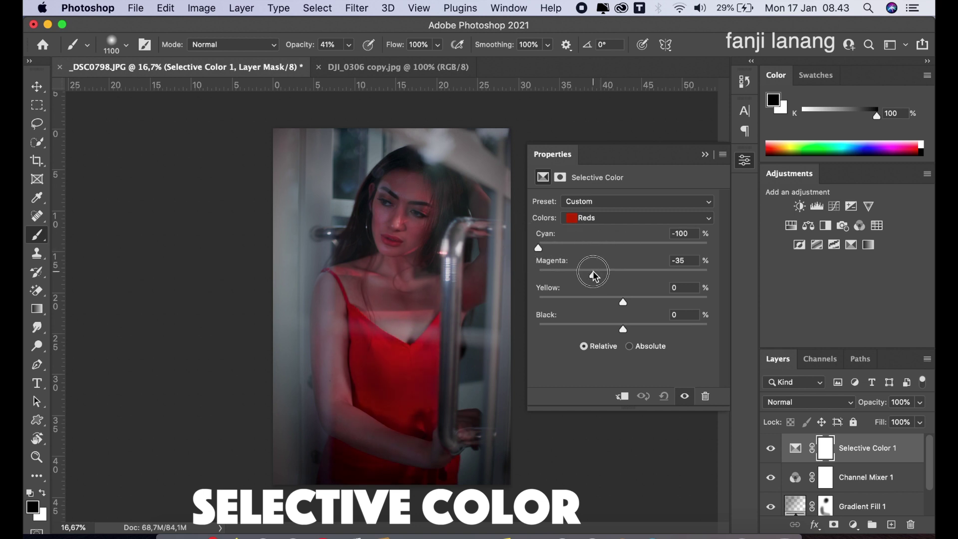
{"action": "left_click", "coordinate": [651, 302]}
{"action": "left_click_drag", "start_coordinate": [652, 302], "coordinate": [658, 306]}
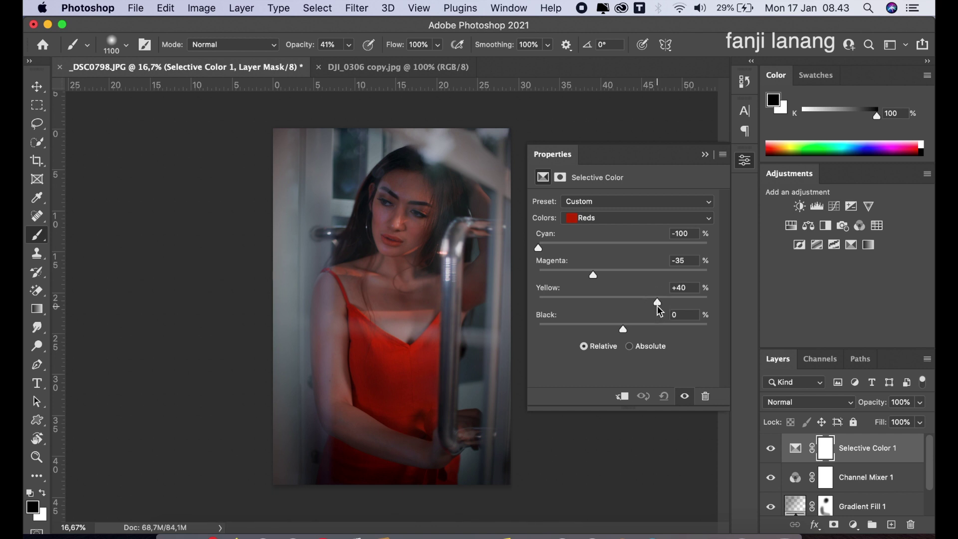
Set Selective Color Blacks to Cyan +10, Magenta +15, Yellow +5, then compare before and after
{"action": "left_click", "coordinate": [628, 220]}
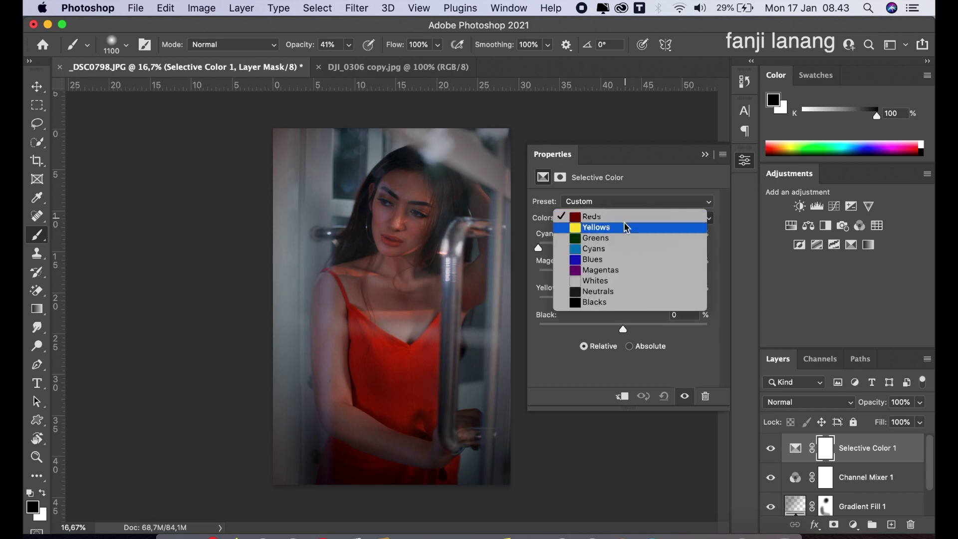
{"action": "left_click", "coordinate": [625, 302]}
{"action": "left_click_drag", "start_coordinate": [633, 250], "coordinate": [641, 282]}
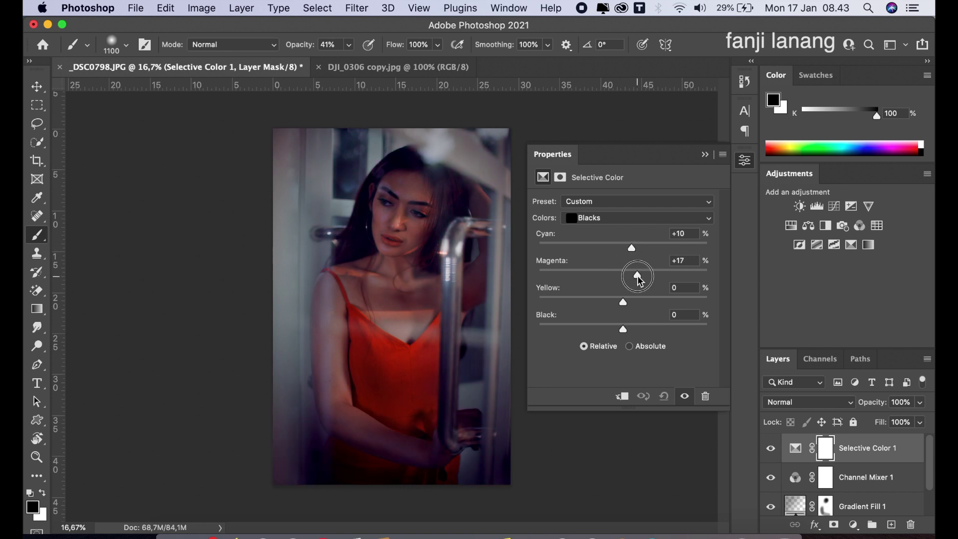
{"action": "left_click_drag", "start_coordinate": [641, 282], "coordinate": [628, 306]}
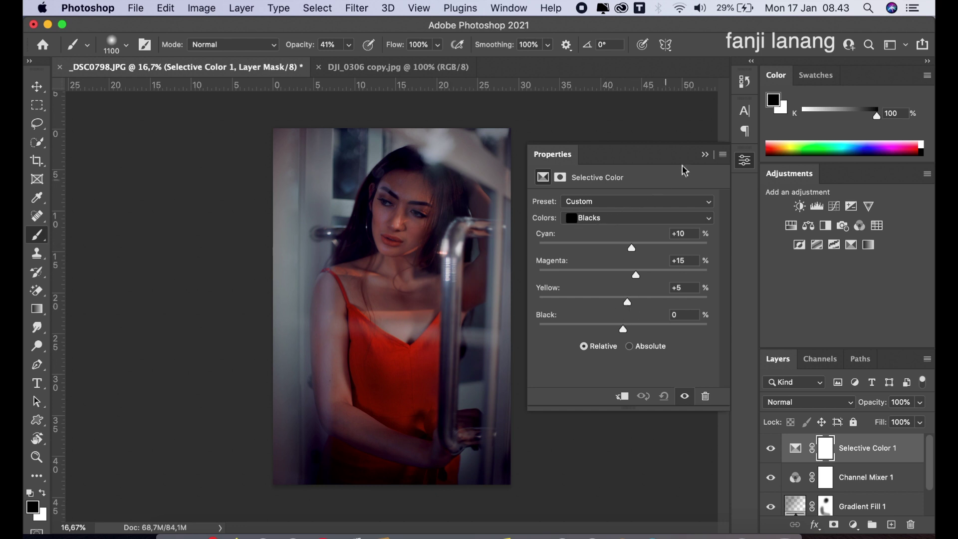
{"action": "left_click", "coordinate": [704, 155]}
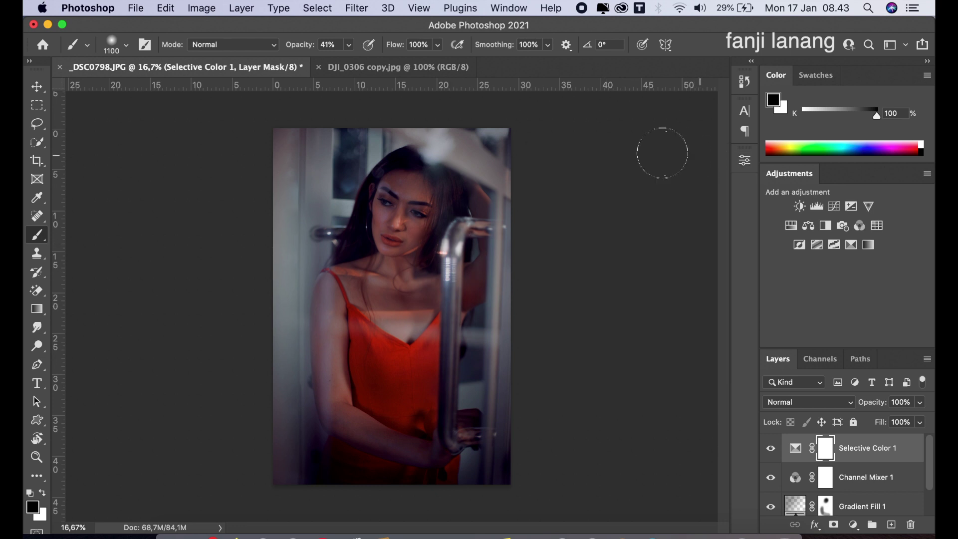
{"action": "left_click", "coordinate": [769, 449]}
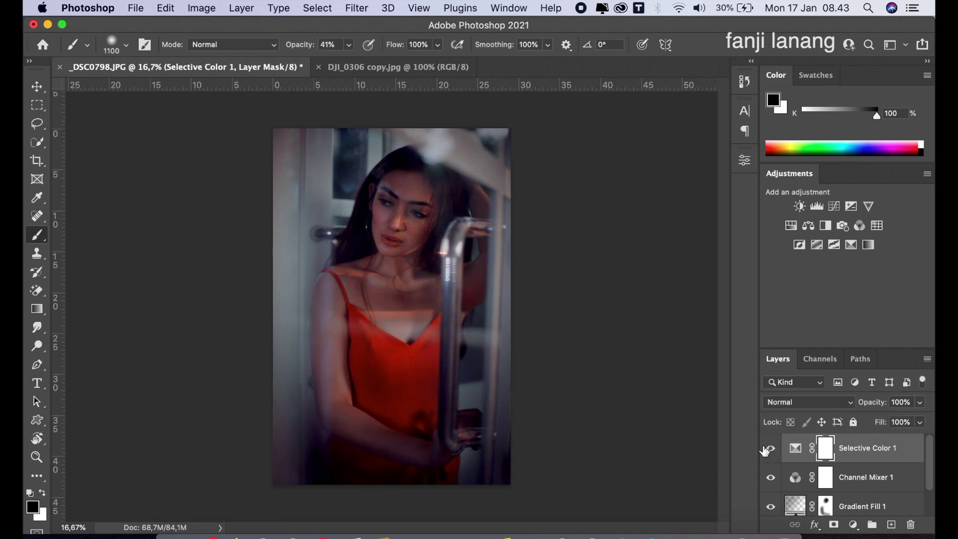
{"action": "left_click", "coordinate": [37, 87]}
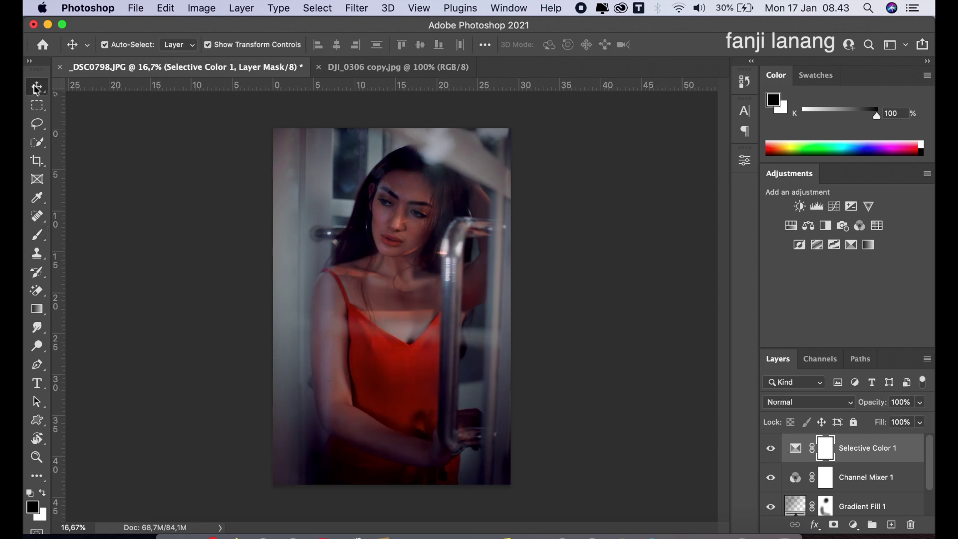
Duplicate the DJI_0306 city photo's Background layer and start a Field Blur on the copy
{"action": "left_click", "coordinate": [390, 70]}
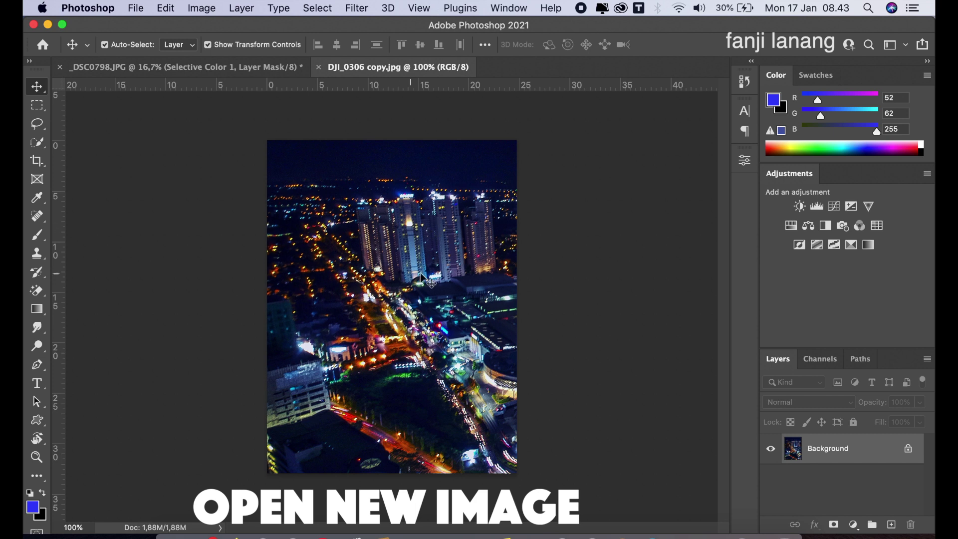
{"action": "mouse_move", "coordinate": [848, 464]}
{"action": "left_mouse_down"}
{"action": "mouse_move", "coordinate": [855, 454]}
{"action": "mouse_move", "coordinate": [887, 496]}
{"action": "mouse_move", "coordinate": [892, 523]}
{"action": "left_mouse_up"}
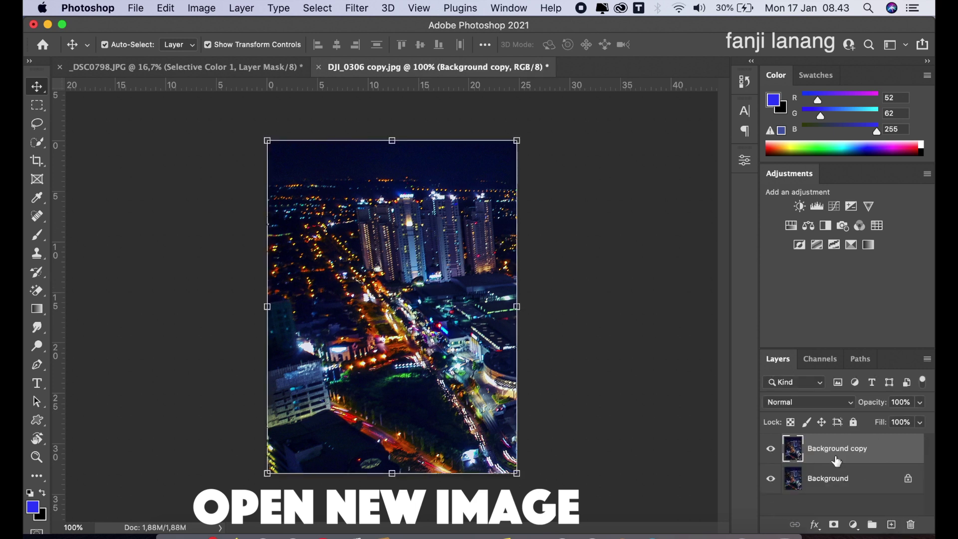
{"action": "left_click", "coordinate": [358, 10]}
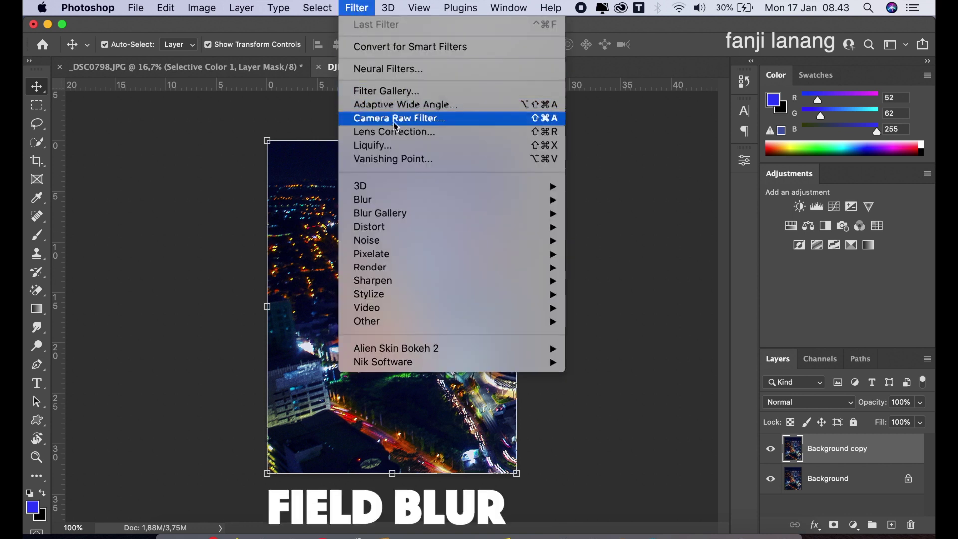
{"action": "mouse_move", "coordinate": [380, 212]}
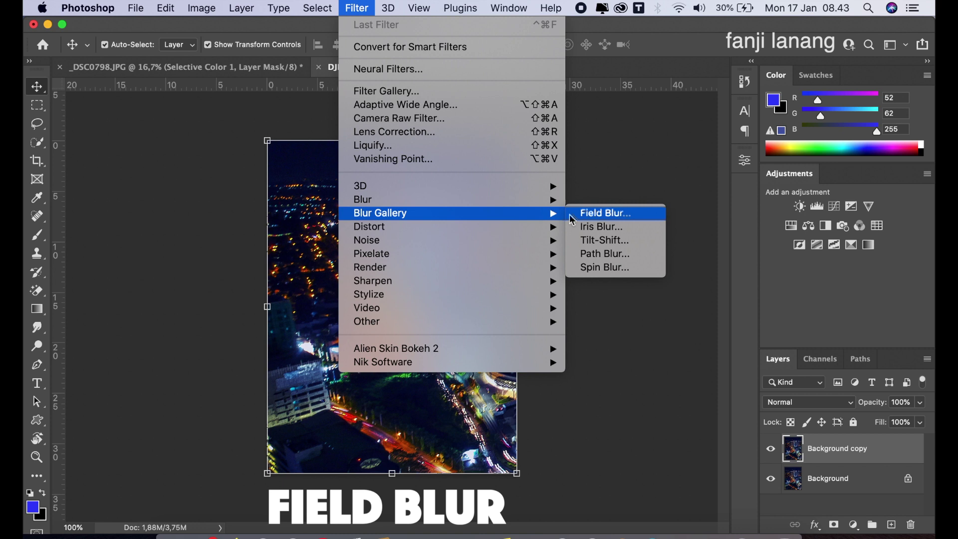
{"action": "left_click", "coordinate": [635, 216]}
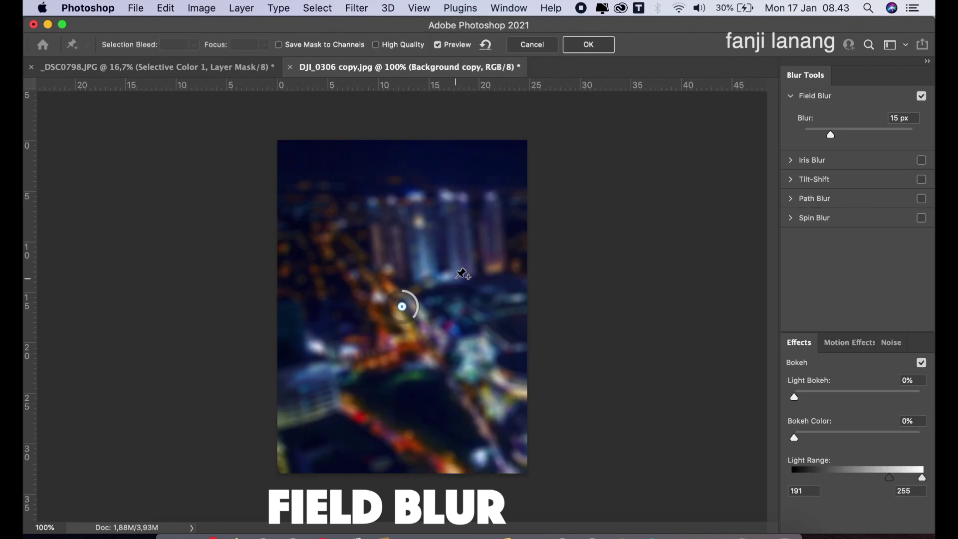
Set the Field Blur's Light Bokeh to 38% and Bokeh Color to 100%
{"action": "left_click", "coordinate": [856, 132]}
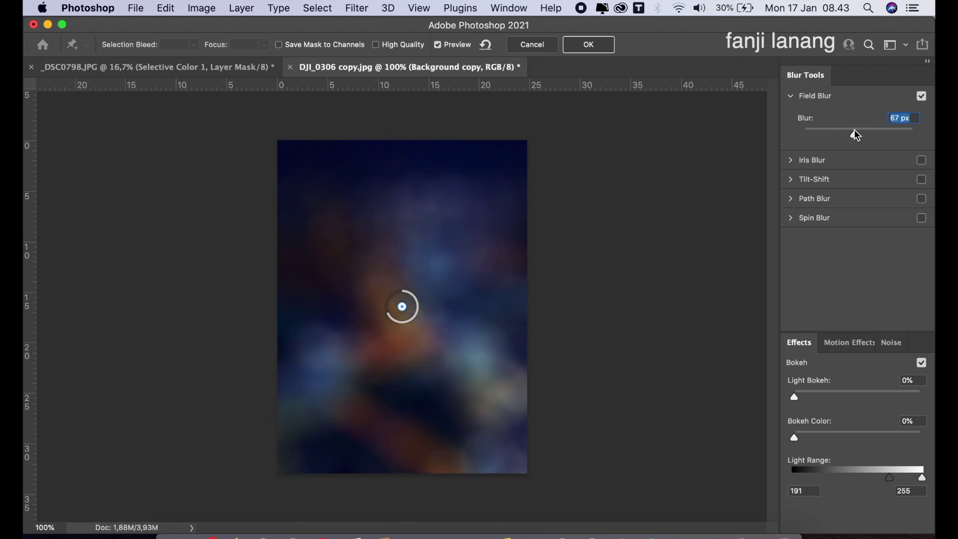
{"action": "left_click_drag", "start_coordinate": [854, 130], "coordinate": [850, 138]}
{"action": "left_click", "coordinate": [844, 391]}
{"action": "left_click_drag", "start_coordinate": [845, 398], "coordinate": [847, 396]}
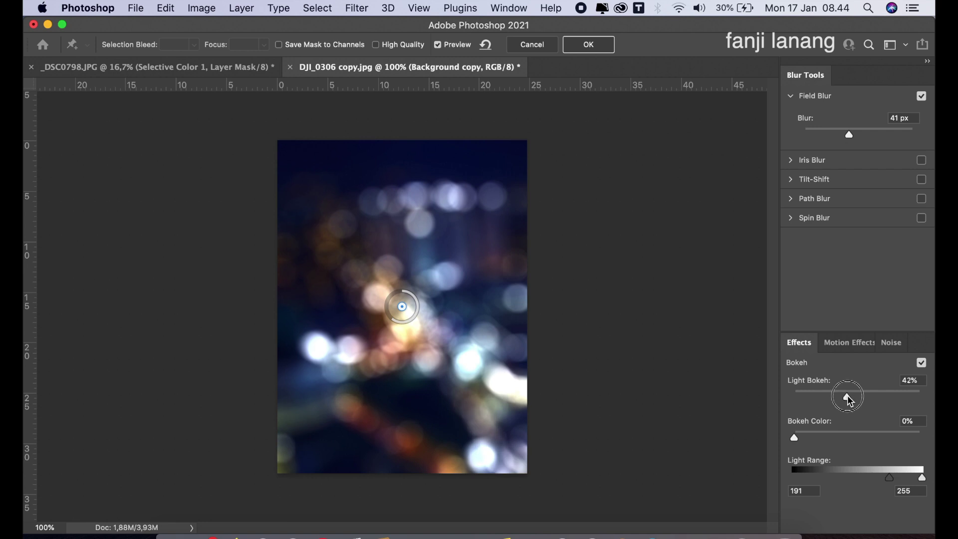
{"action": "left_click", "coordinate": [839, 431]}
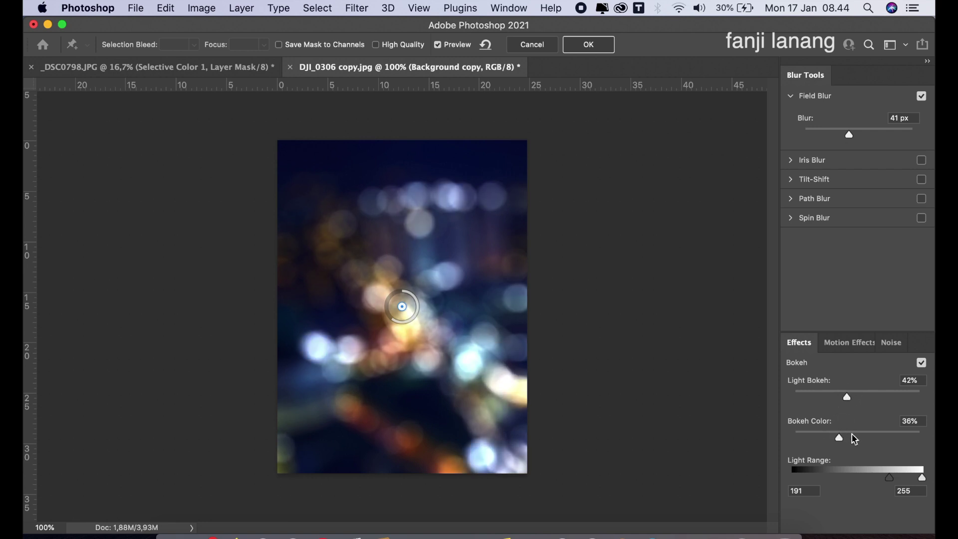
{"action": "left_click_drag", "start_coordinate": [854, 435], "coordinate": [893, 439]}
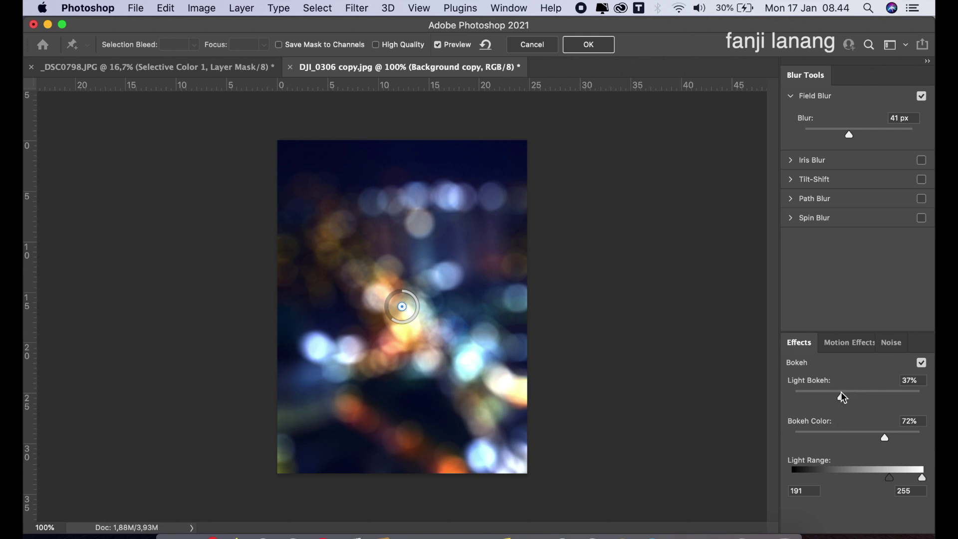
{"action": "left_click_drag", "start_coordinate": [841, 393], "coordinate": [843, 395]}
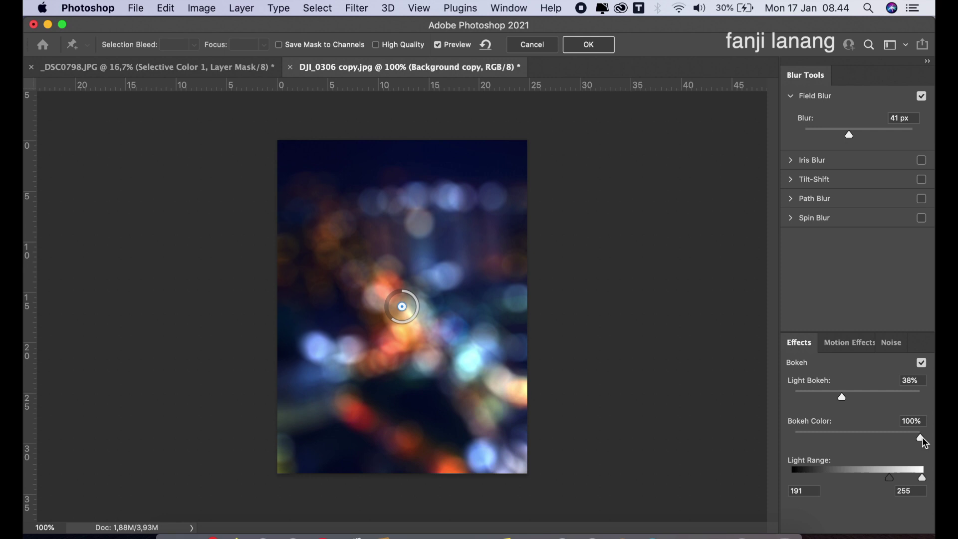
{"action": "left_click_drag", "start_coordinate": [915, 438], "coordinate": [926, 441]}
Settle the blur amount at 45 px and apply the Field Blur
{"action": "left_click", "coordinate": [854, 133]}
{"action": "left_click_drag", "start_coordinate": [854, 136], "coordinate": [843, 137]}
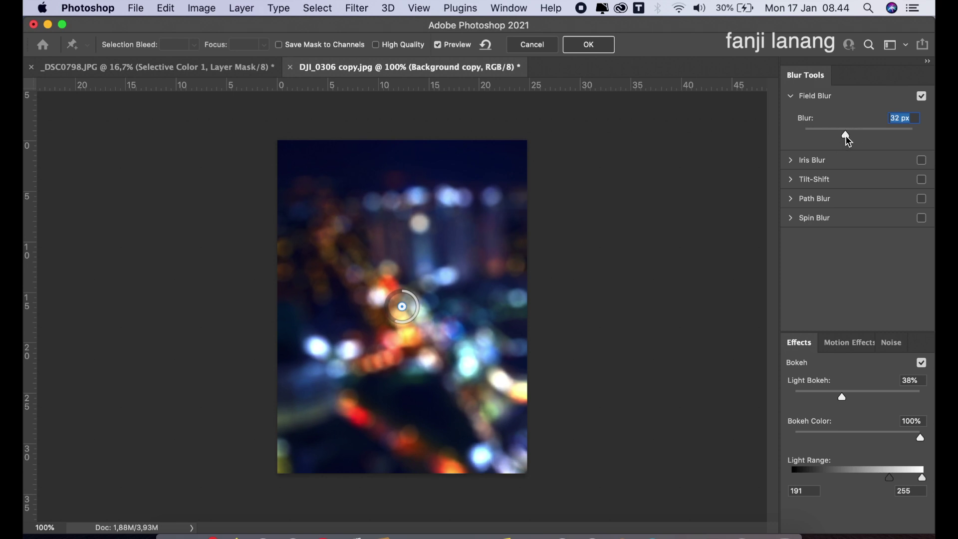
{"action": "left_click_drag", "start_coordinate": [846, 136], "coordinate": [850, 136]}
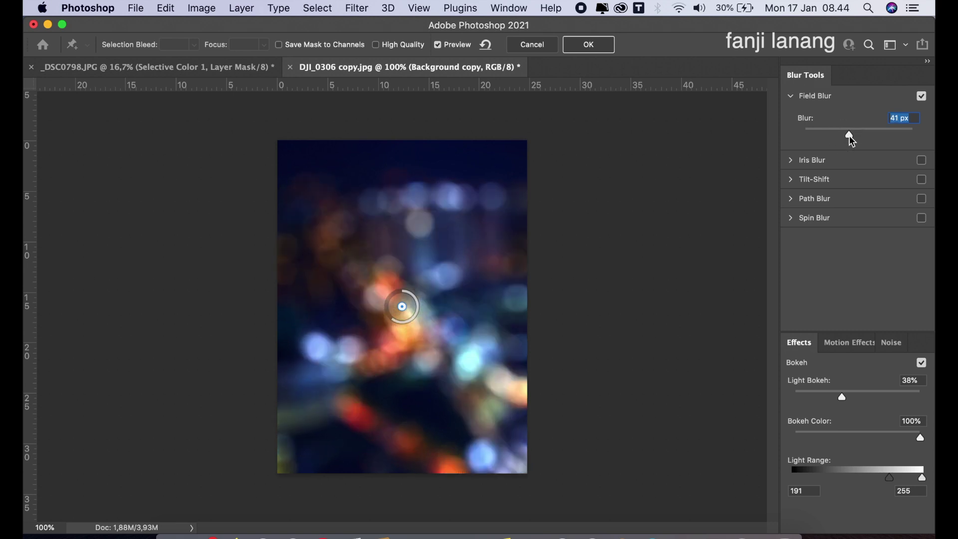
{"action": "left_click_drag", "start_coordinate": [849, 135], "coordinate": [851, 138]}
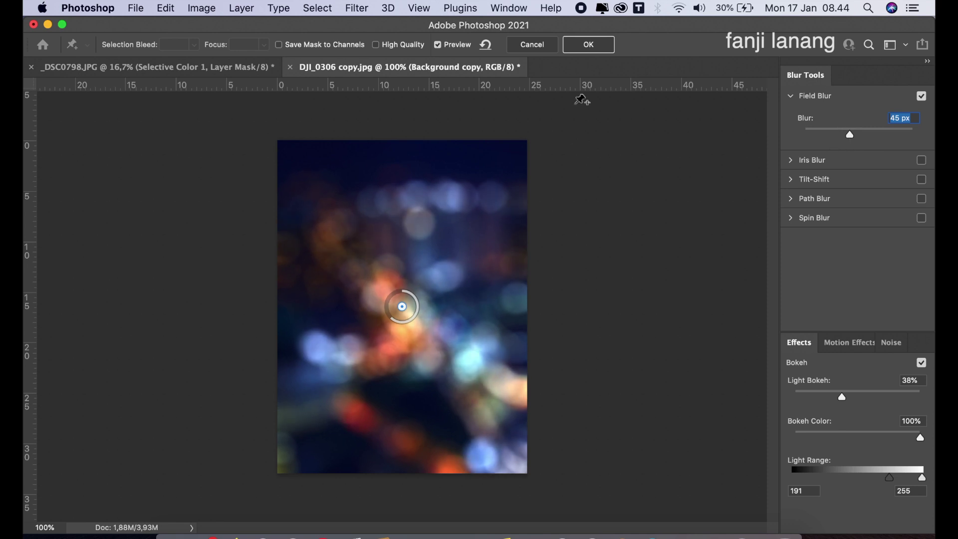
{"action": "left_click", "coordinate": [590, 46]}
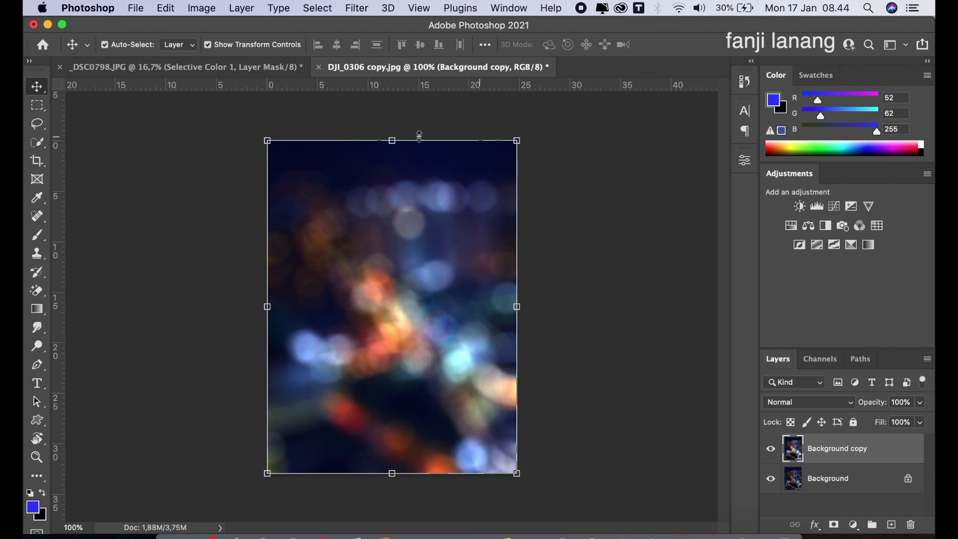
Drag the blurred city layer into the portrait and scale it past every canvas edge
{"action": "mouse_move", "coordinate": [377, 235]}
{"action": "left_mouse_down"}
{"action": "mouse_move", "coordinate": [260, 74]}
{"action": "mouse_move", "coordinate": [342, 256]}
{"action": "left_mouse_up"}
{"action": "left_click", "coordinate": [614, 301]}
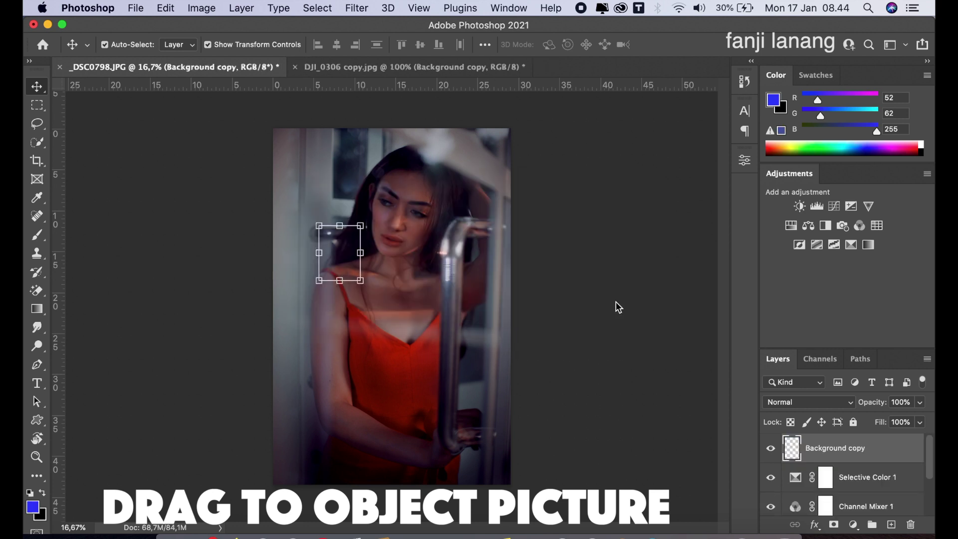
{"action": "left_click_drag", "start_coordinate": [362, 284], "coordinate": [496, 472]}
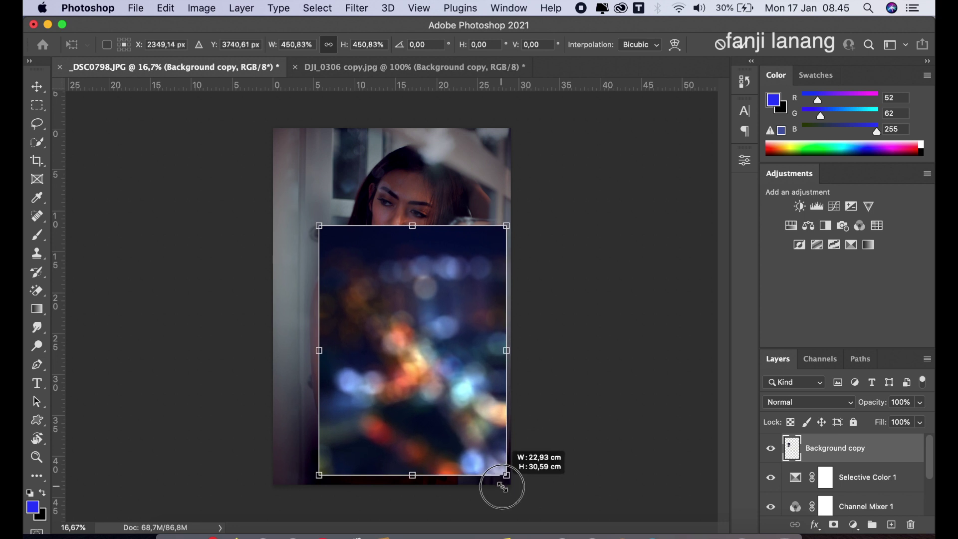
{"action": "left_click_drag", "start_coordinate": [496, 472], "coordinate": [514, 496]}
{"action": "left_click_drag", "start_coordinate": [315, 225], "coordinate": [237, 119]}
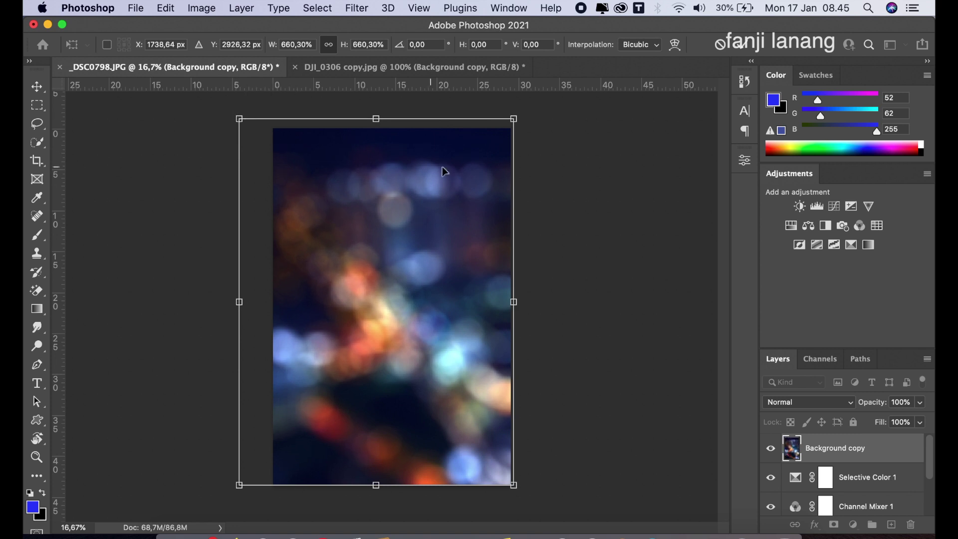
{"action": "left_click_drag", "start_coordinate": [513, 119], "coordinate": [526, 102]}
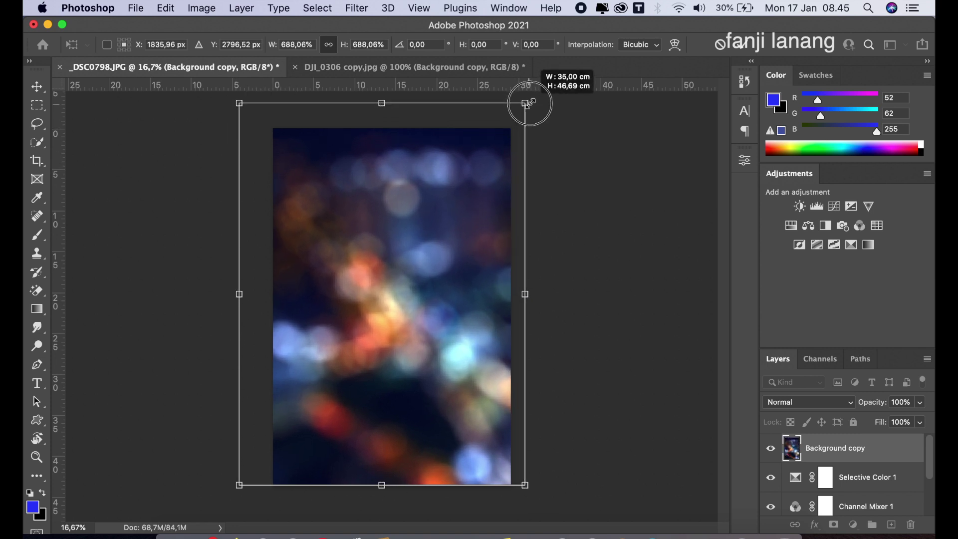
{"action": "left_click_drag", "start_coordinate": [478, 161], "coordinate": [472, 160]}
{"action": "left_click", "coordinate": [748, 46]}
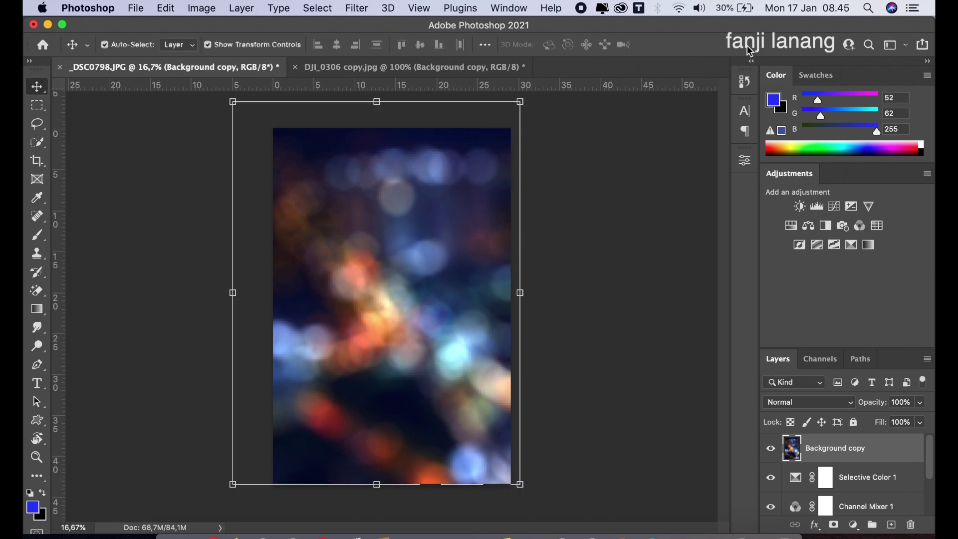
Blend the bokeh layer in Screen mode and give it a layer mask
{"action": "left_click", "coordinate": [809, 404]}
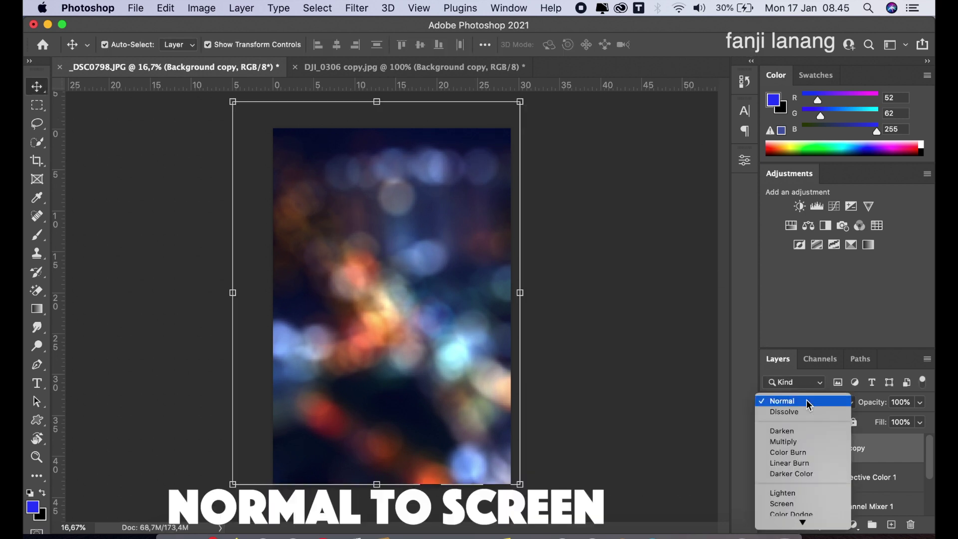
{"action": "left_click", "coordinate": [794, 504]}
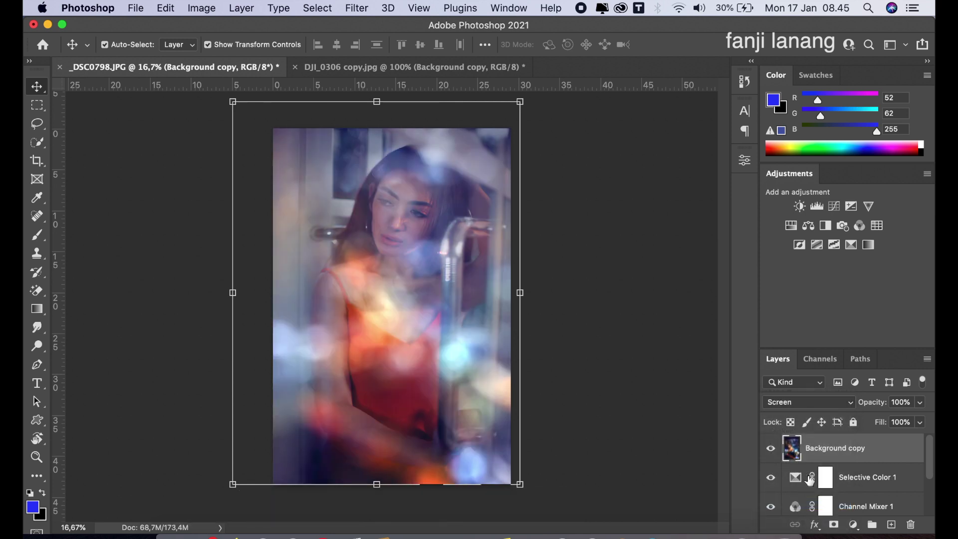
{"action": "left_click", "coordinate": [833, 524]}
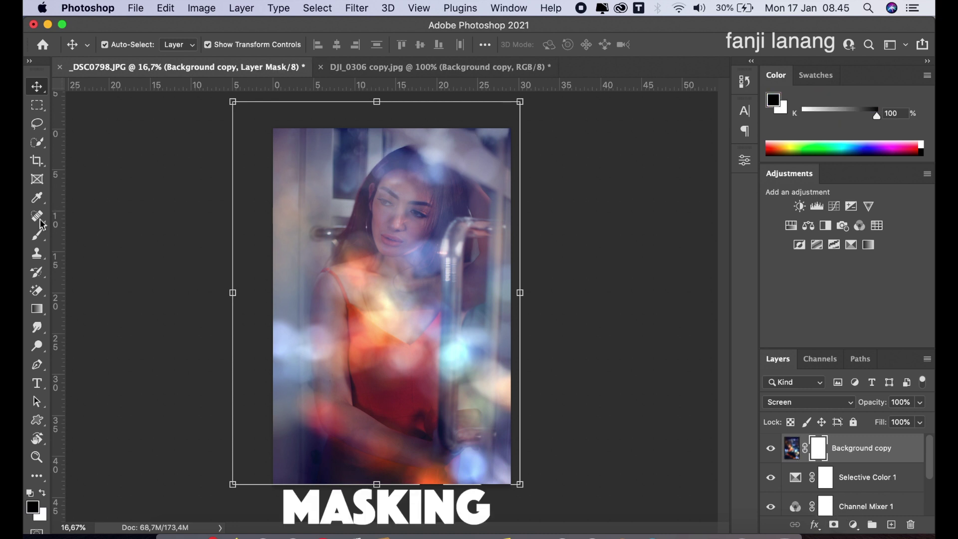
Paint black at 53% brush opacity into the bokeh mask over the woman's face and chest
{"action": "left_click", "coordinate": [38, 234]}
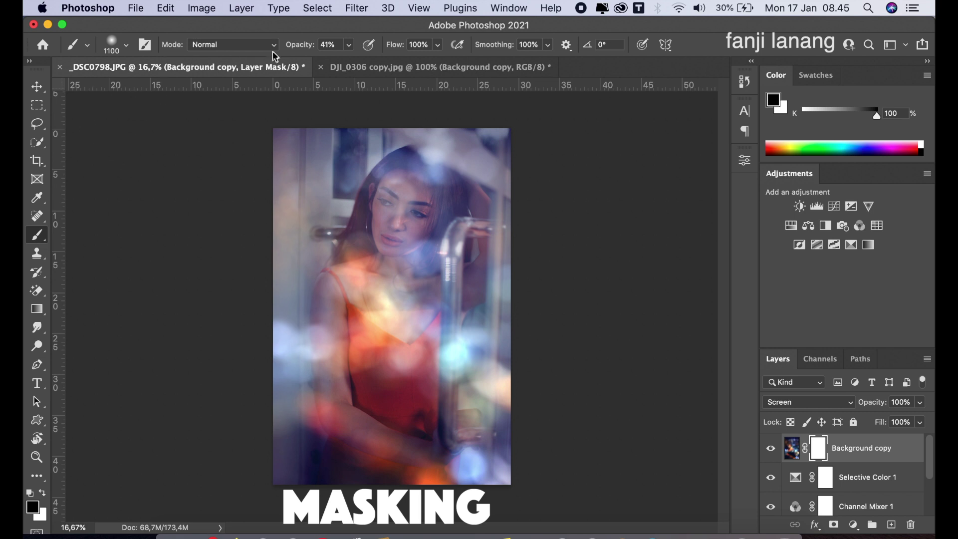
{"action": "left_click", "coordinate": [345, 45]}
{"action": "left_click_drag", "start_coordinate": [348, 61], "coordinate": [359, 73]}
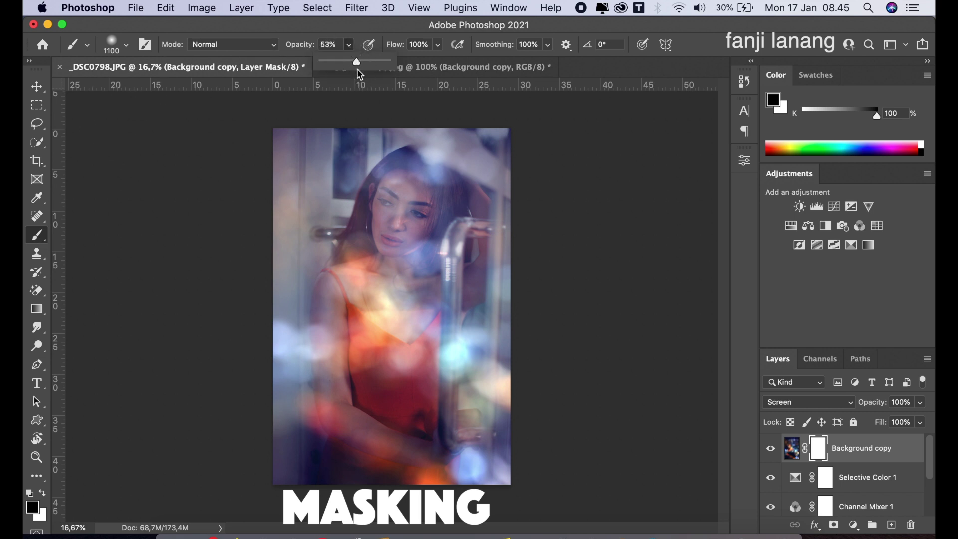
{"action": "left_click", "coordinate": [43, 494]}
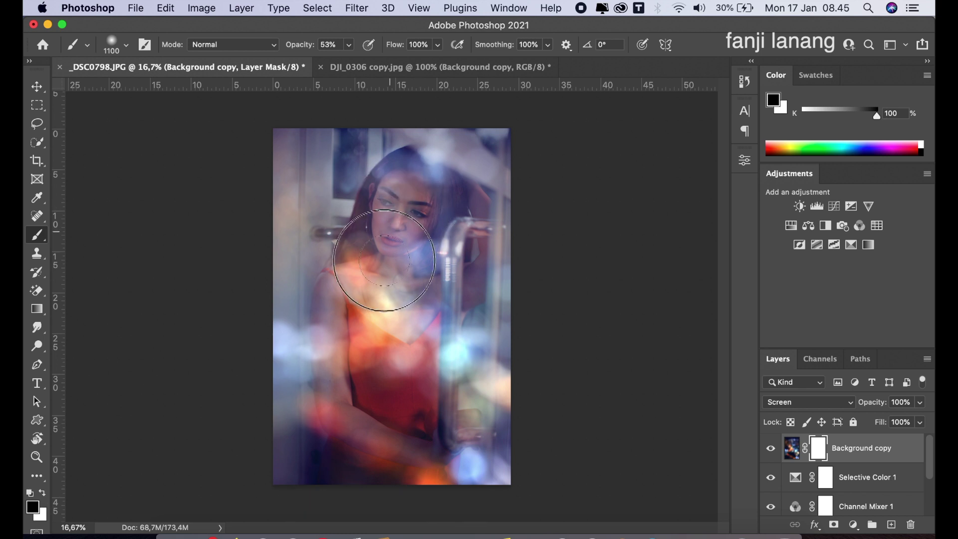
{"action": "left_click_drag", "start_coordinate": [401, 210], "coordinate": [392, 249]}
{"action": "mouse_move", "coordinate": [401, 211]}
{"action": "left_mouse_down"}
{"action": "mouse_move", "coordinate": [410, 192]}
{"action": "mouse_move", "coordinate": [414, 338]}
{"action": "mouse_move", "coordinate": [404, 199]}
{"action": "mouse_move", "coordinate": [395, 220]}
{"action": "left_mouse_up"}
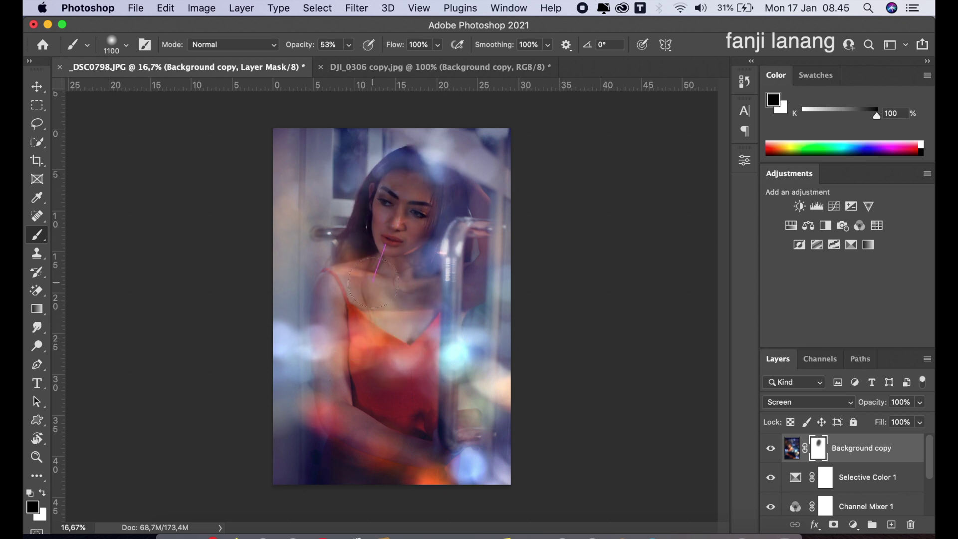
{"action": "left_click_drag", "start_coordinate": [387, 301], "coordinate": [416, 210]}
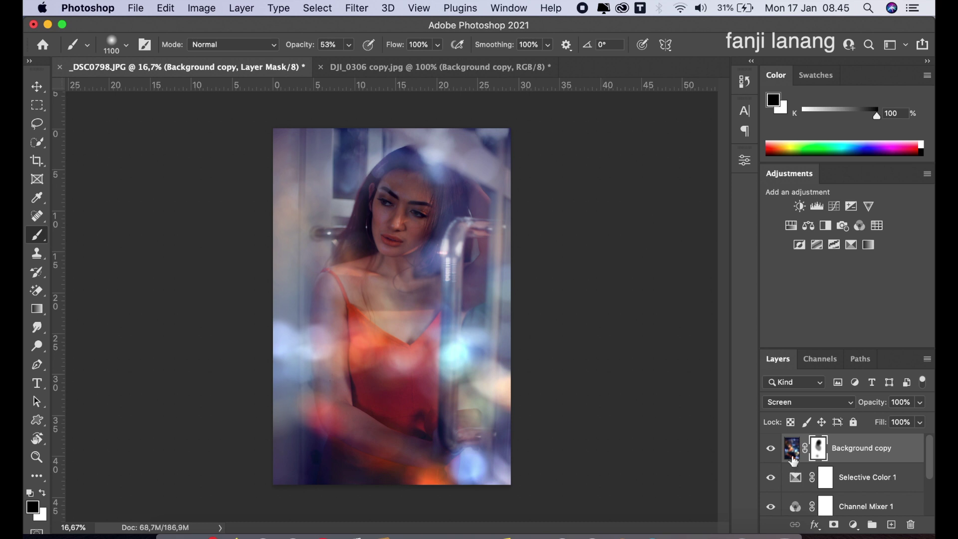
{"action": "left_click", "coordinate": [773, 448]}
{"action": "left_click", "coordinate": [405, 198]}
Add a Brightness/Contrast adjustment layer at brightness 15, contrast 25, toggling visibility to compare
{"action": "left_click", "coordinate": [37, 87]}
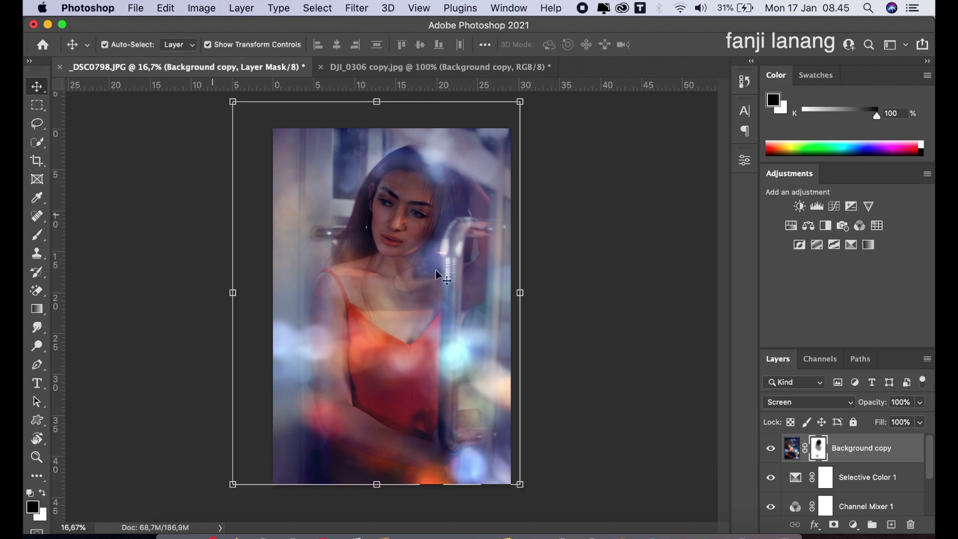
{"action": "left_click", "coordinate": [853, 524]}
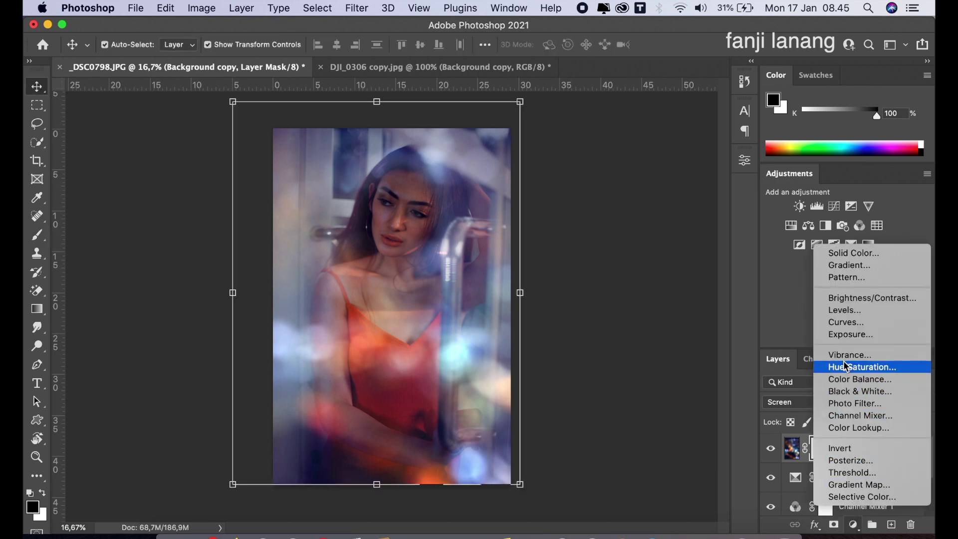
{"action": "left_click", "coordinate": [842, 299]}
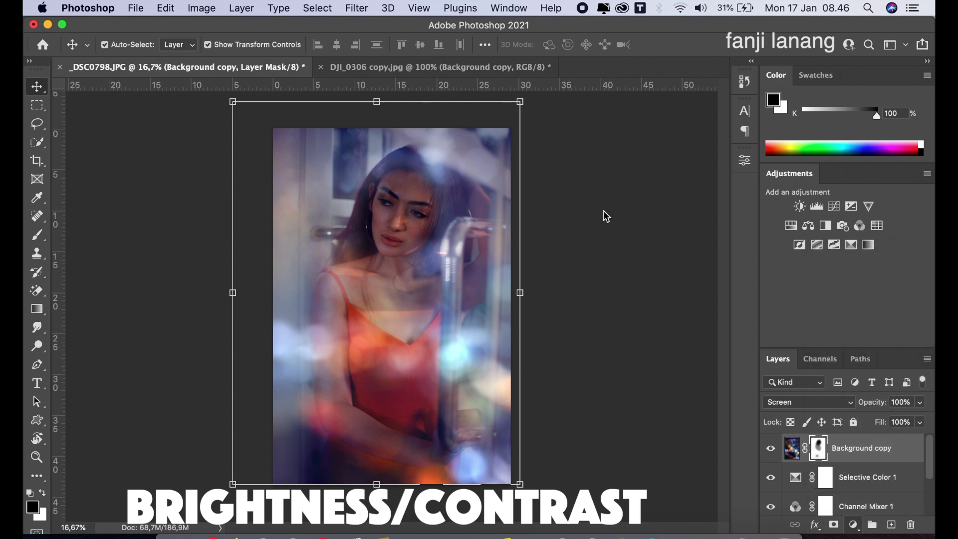
{"action": "left_click", "coordinate": [631, 242]}
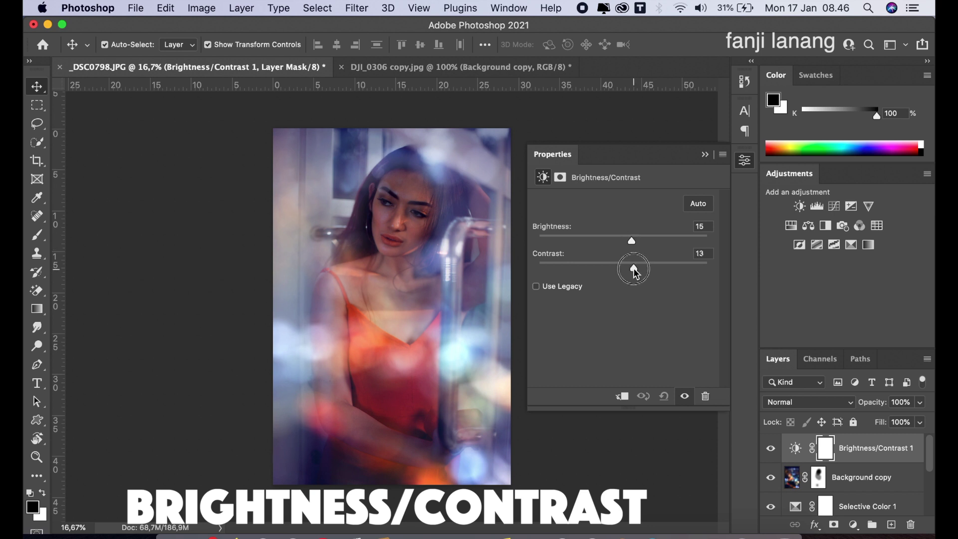
{"action": "left_click_drag", "start_coordinate": [633, 268], "coordinate": [646, 290]}
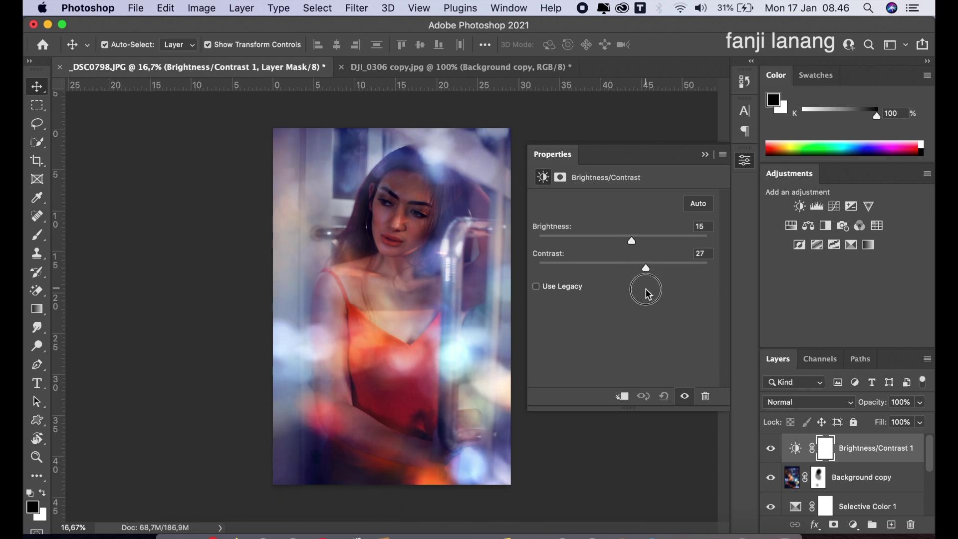
{"action": "left_click", "coordinate": [705, 155]}
{"action": "left_click", "coordinate": [771, 448]}
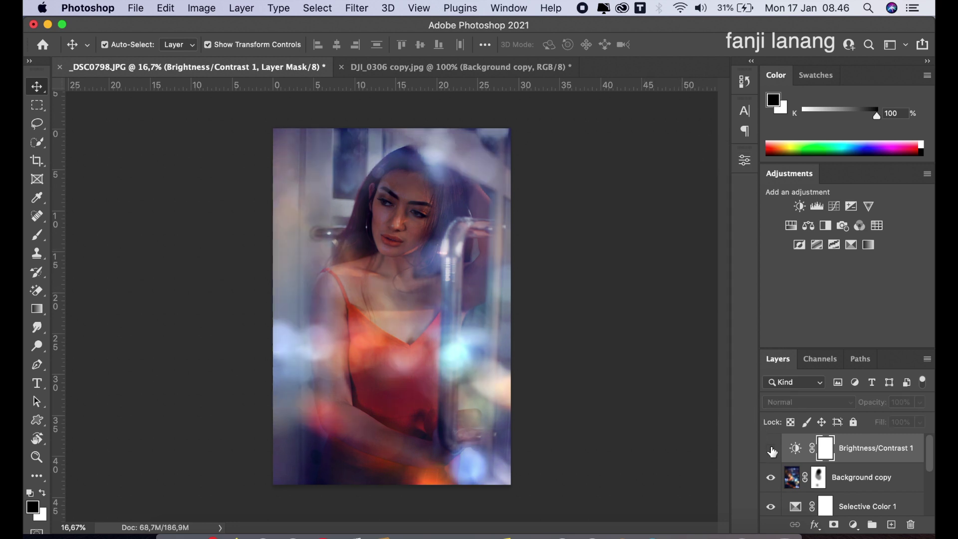
{"action": "left_click", "coordinate": [771, 448]}
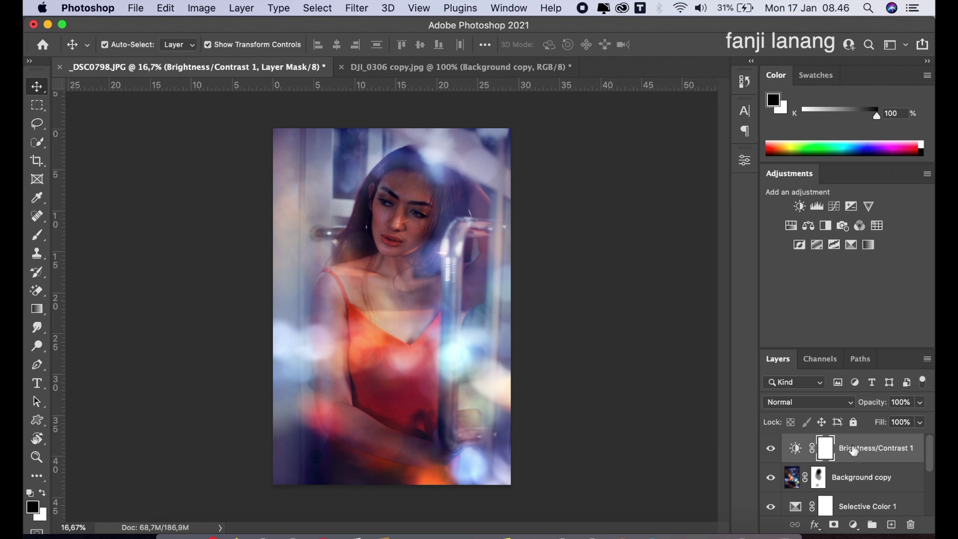
Create a new empty layer and set up the Brush tool with white as the painting colour
{"action": "left_click", "coordinate": [892, 524]}
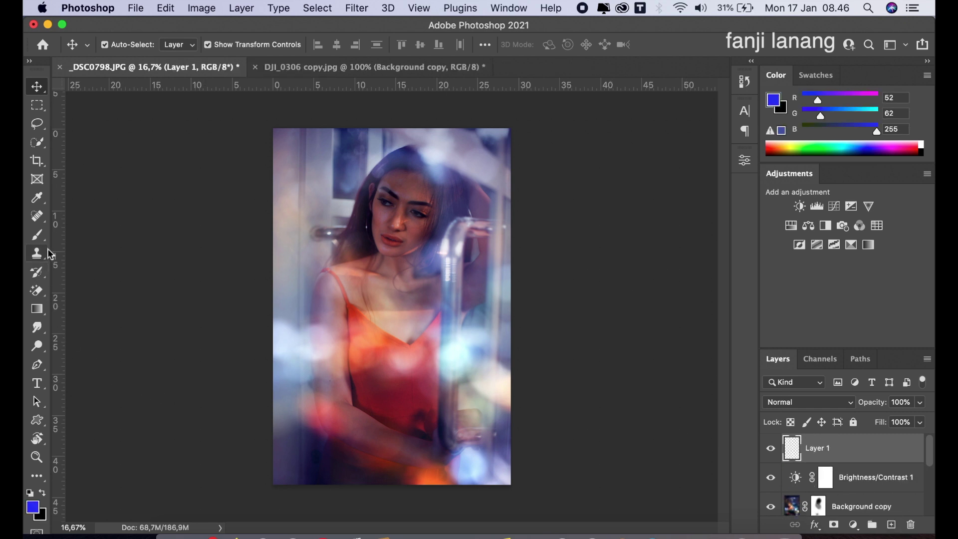
{"action": "left_click", "coordinate": [36, 235]}
{"action": "left_click", "coordinate": [30, 493]}
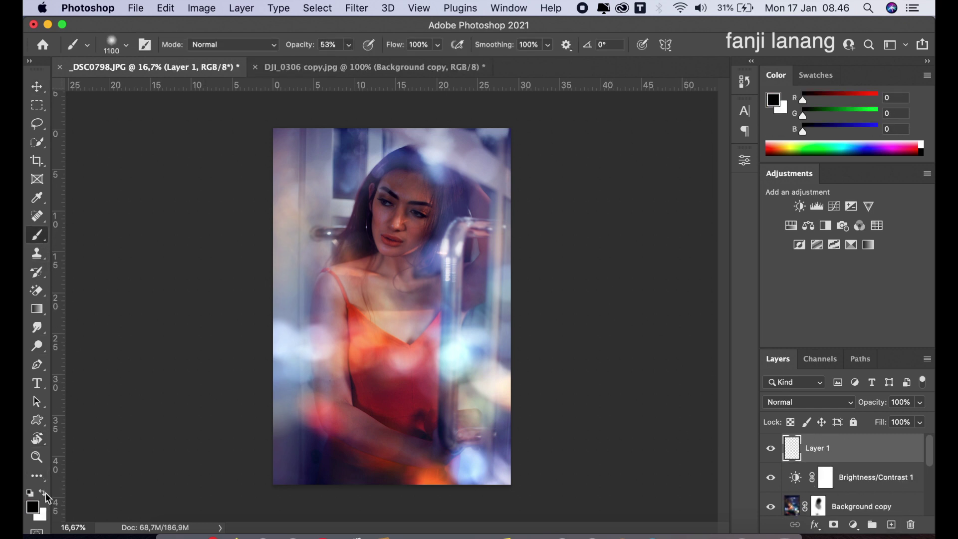
{"action": "left_click", "coordinate": [43, 494]}
Stamp the signature brush preset at size 700 near the bottom-left corner
{"action": "left_click", "coordinate": [126, 45]}
{"action": "left_click", "coordinate": [75, 181]}
{"action": "left_click", "coordinate": [742, 53]}
{"action": "left_click", "coordinate": [322, 463]}
{"action": "key", "text": "["}
{"action": "key", "text": "bracketleft"}
{"action": "key", "text": "bracketleft"}
{"action": "key", "text": "bracketleft"}
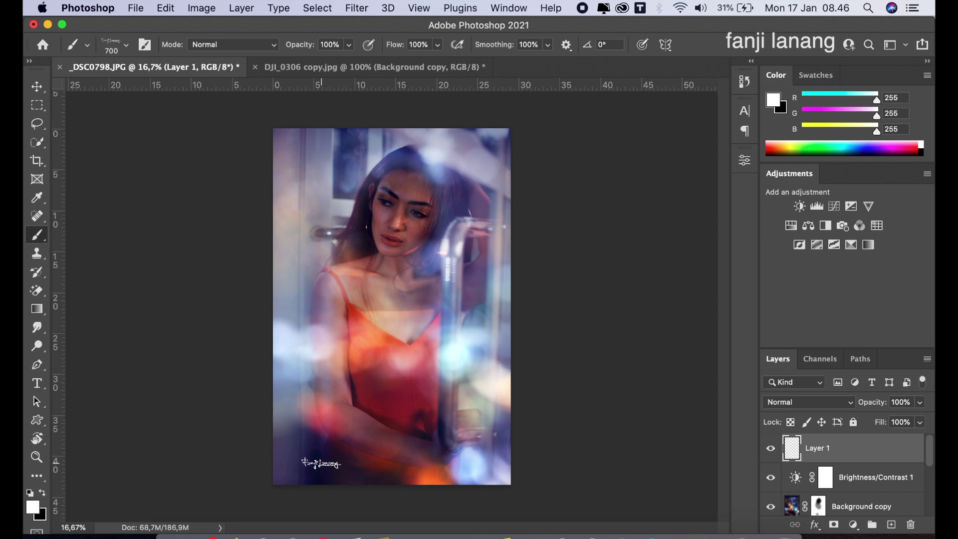
{"action": "left_click", "coordinate": [320, 470]}
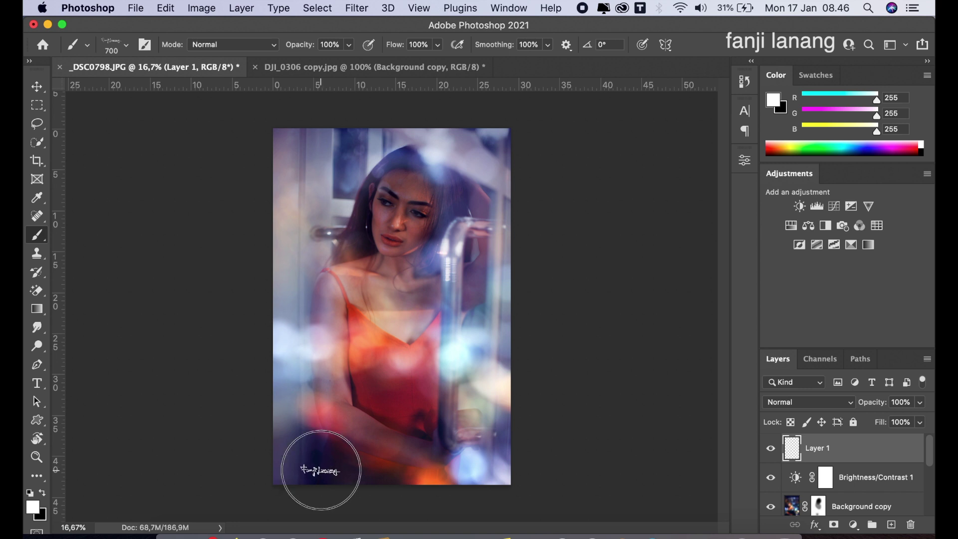